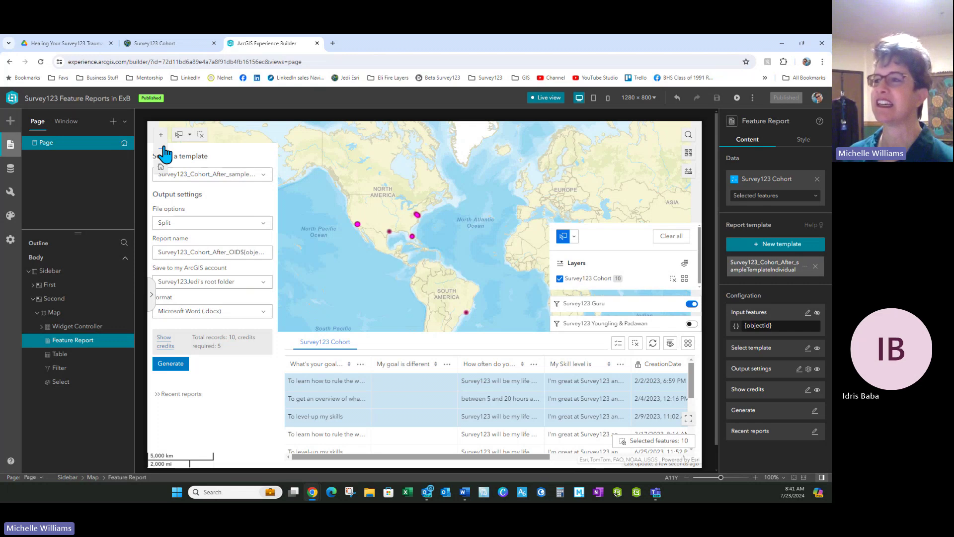
Step: Turn off live view and open the data selection for the Feature Report widget
{"action": "left_click", "coordinate": [549, 99]}
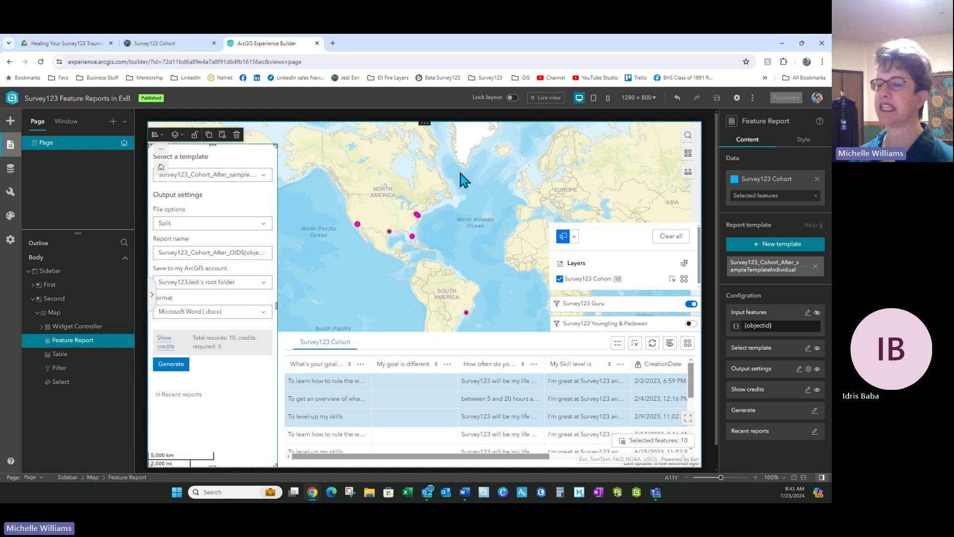
{"action": "left_click", "coordinate": [769, 184]}
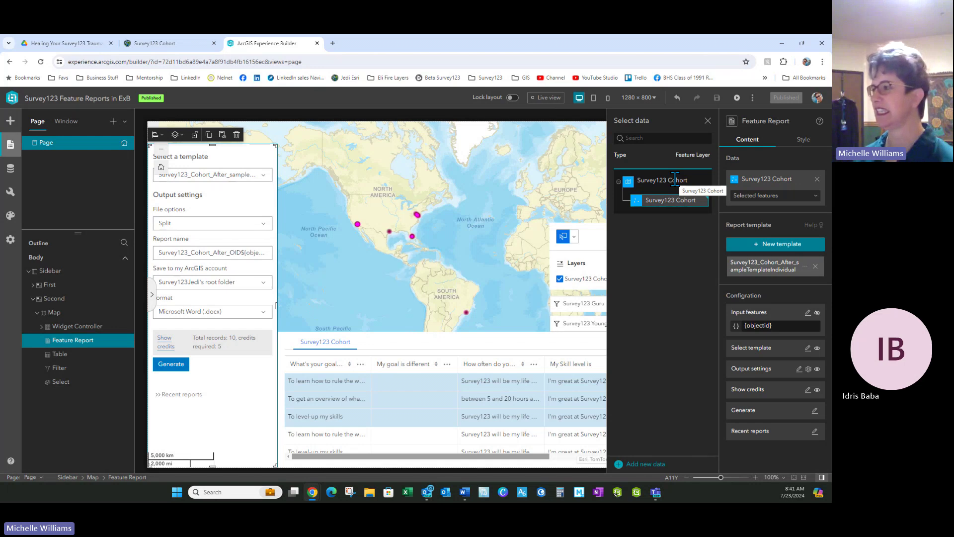
Step: Start a new report template, review the select-existing and upload-new options, and close the template settings
{"action": "left_click", "coordinate": [776, 245]}
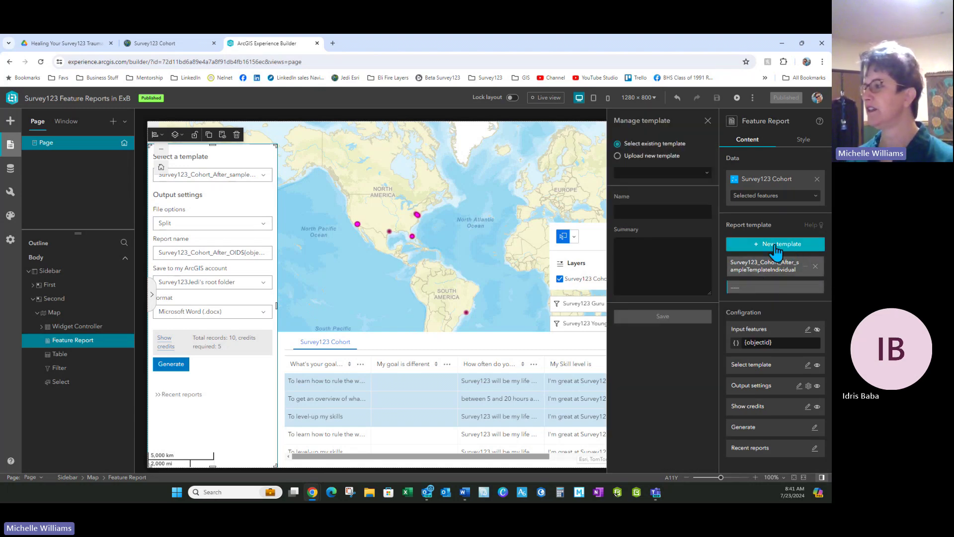
{"action": "left_click", "coordinate": [617, 155]}
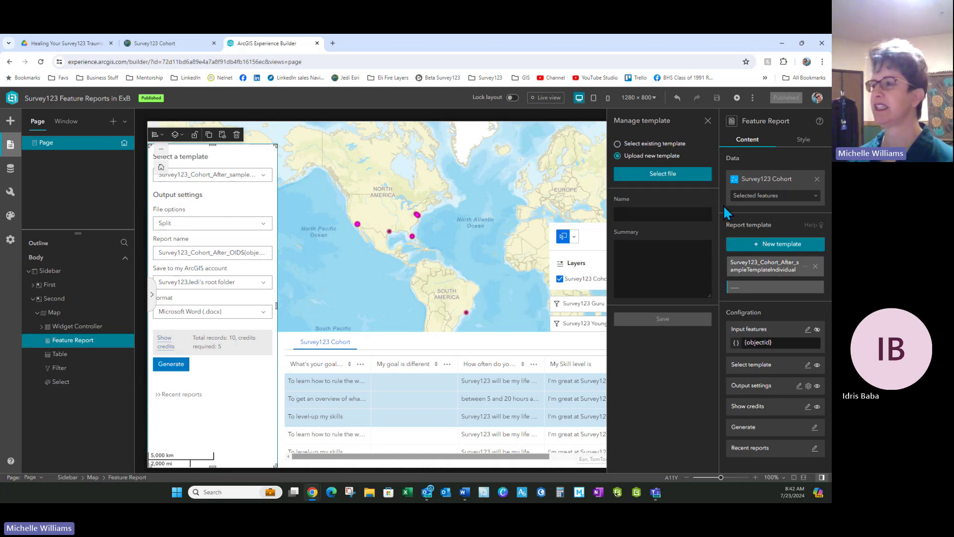
{"action": "left_click", "coordinate": [617, 143]}
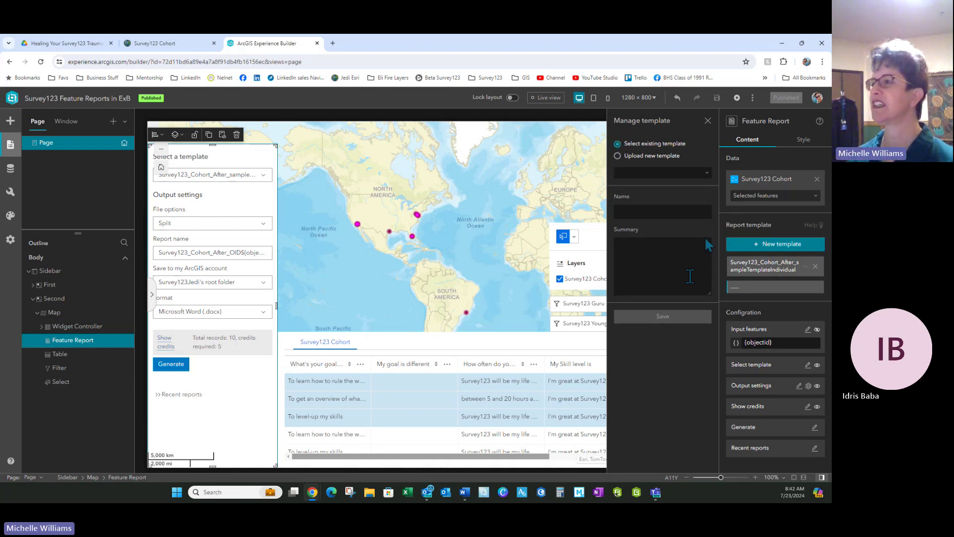
{"action": "left_click", "coordinate": [707, 174]}
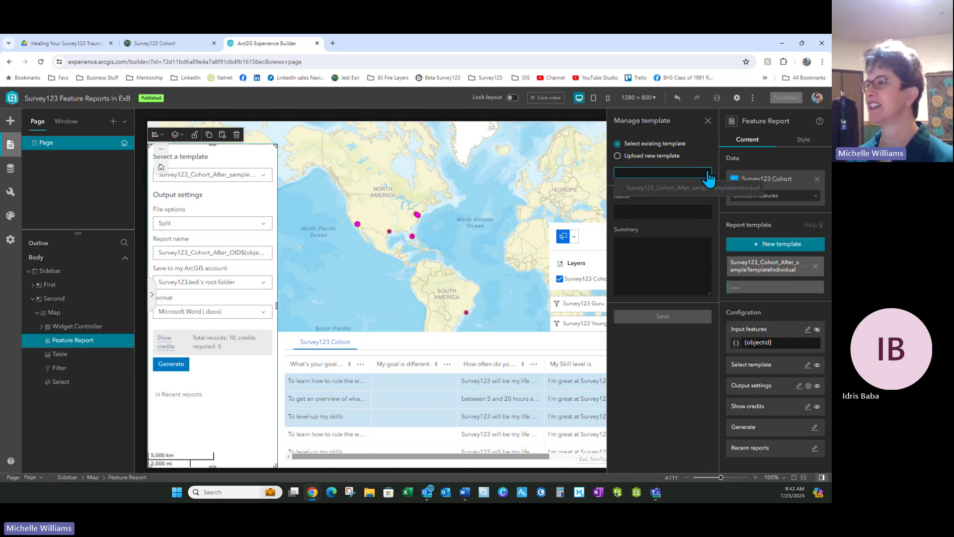
{"action": "left_click", "coordinate": [699, 142]}
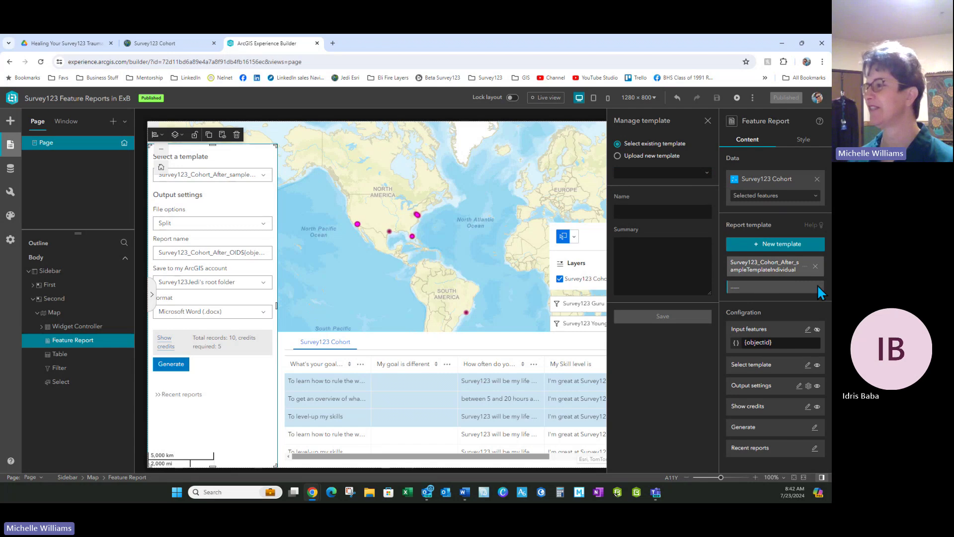
{"action": "left_click", "coordinate": [708, 120]}
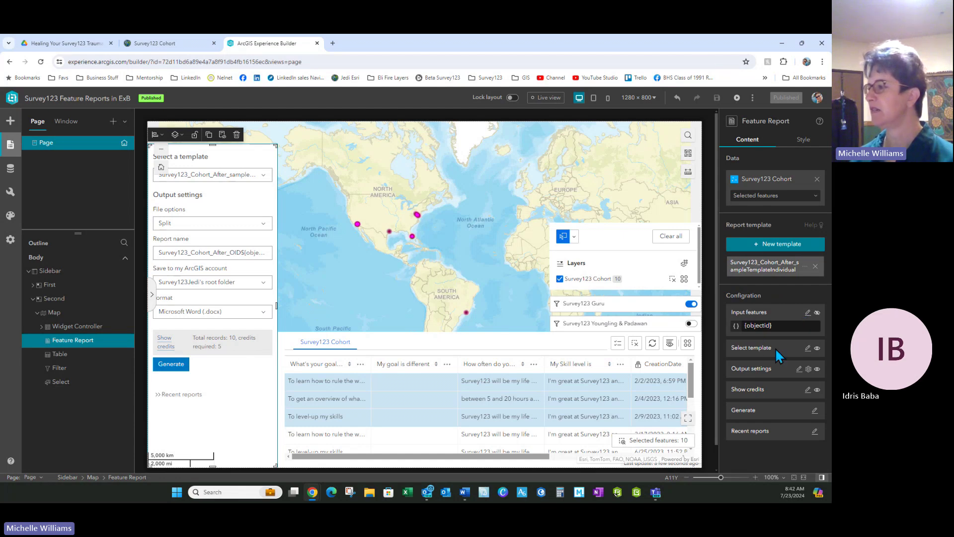
Step: Examine the Feature Report configuration labels and output settings, including file options and the save-to-account label
{"action": "left_click", "coordinate": [808, 348]}
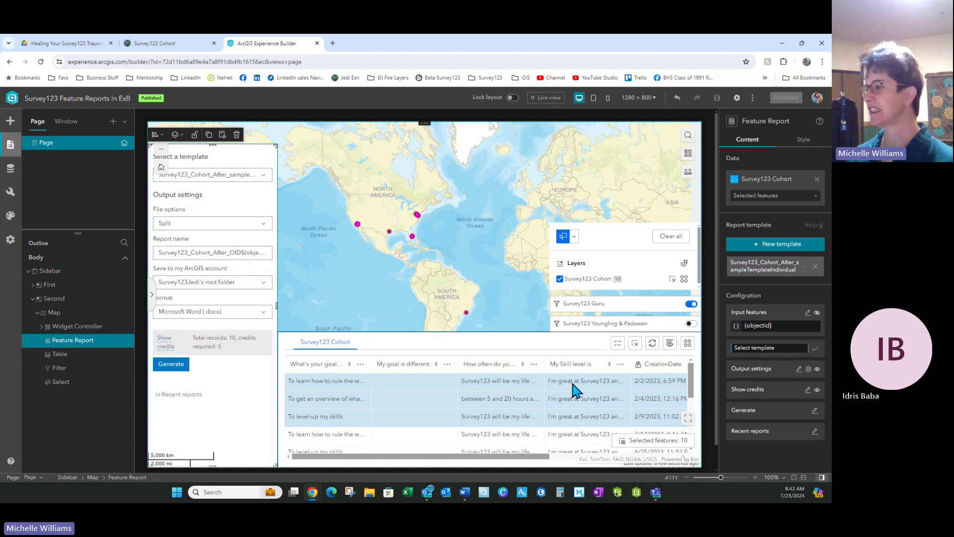
{"action": "left_click", "coordinate": [808, 370]}
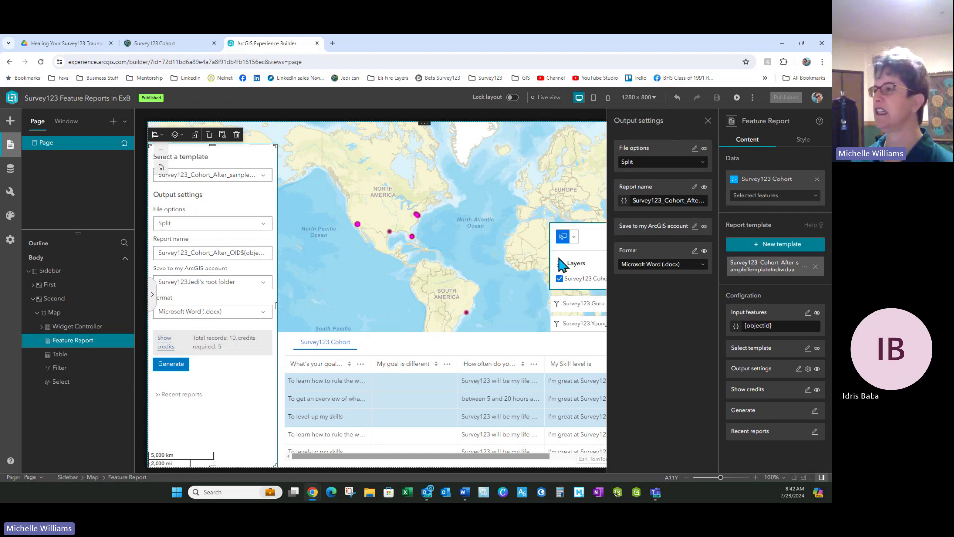
{"action": "left_click", "coordinate": [702, 163]}
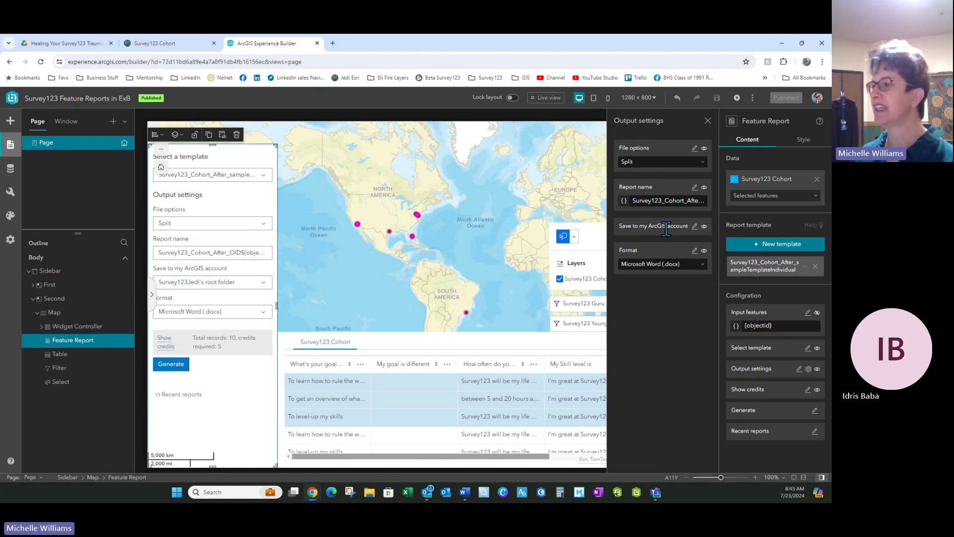
{"action": "left_click", "coordinate": [694, 226]}
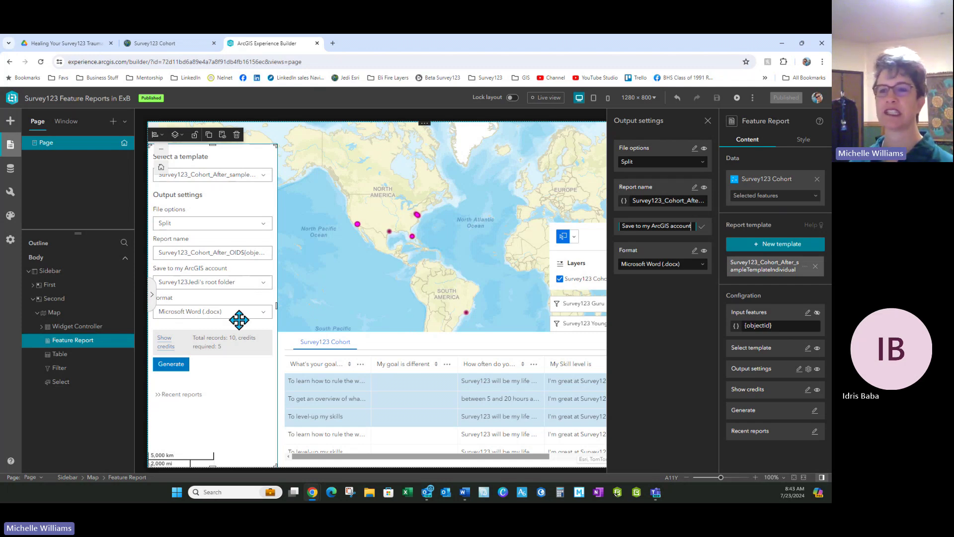
Step: Switch to ArcGIS Survey123 from the Survey123 Cohort web map and open the Survey123 Cohort survey's data
{"action": "left_click", "coordinate": [168, 44]}
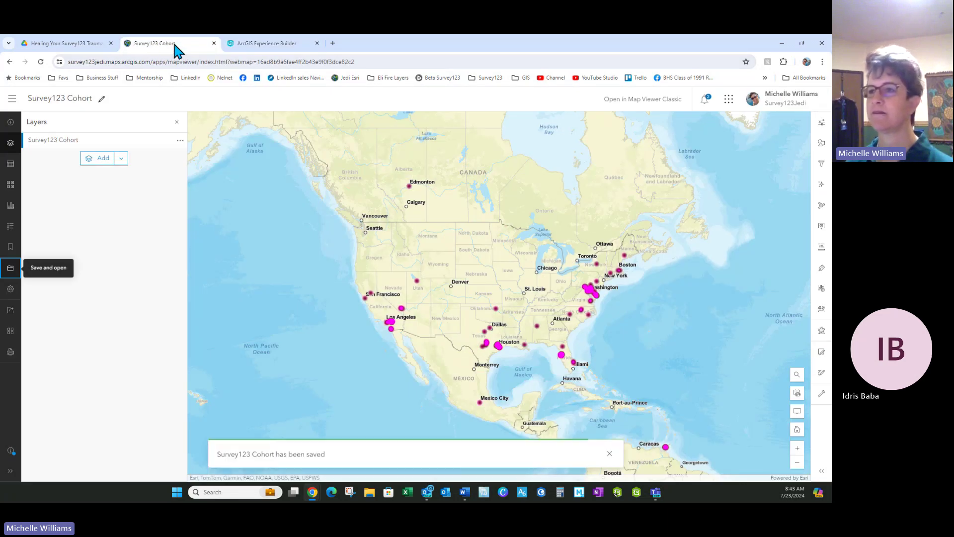
{"action": "left_click", "coordinate": [83, 44]}
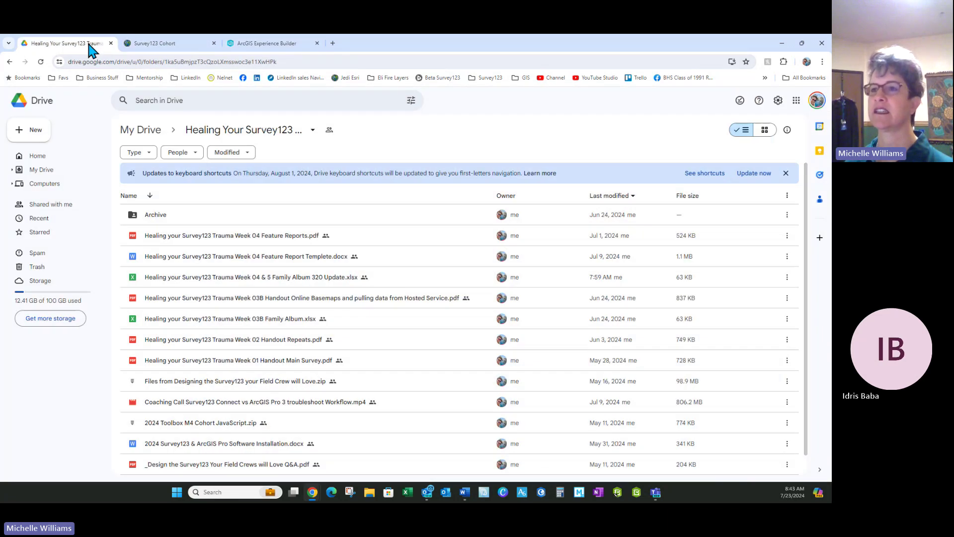
{"action": "left_click", "coordinate": [298, 44]}
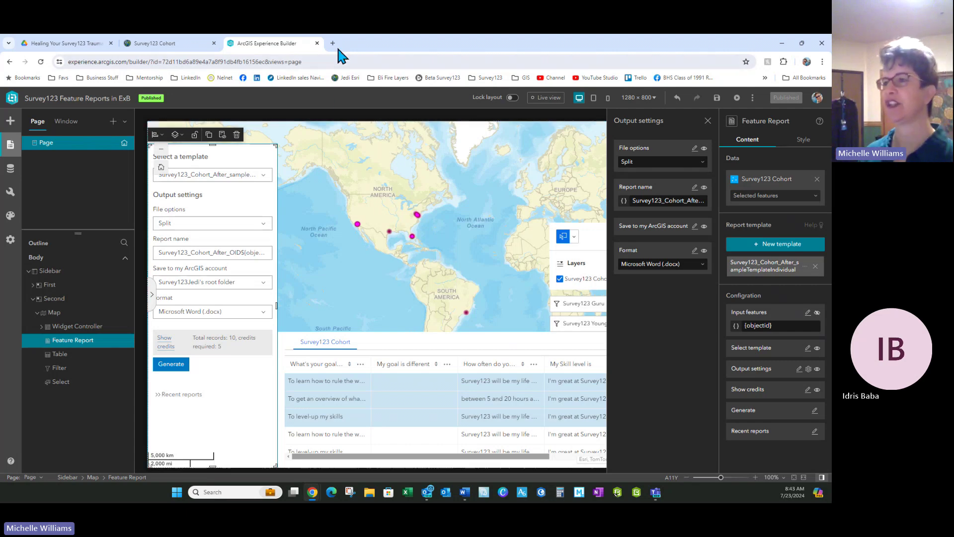
{"action": "left_click", "coordinate": [171, 48]}
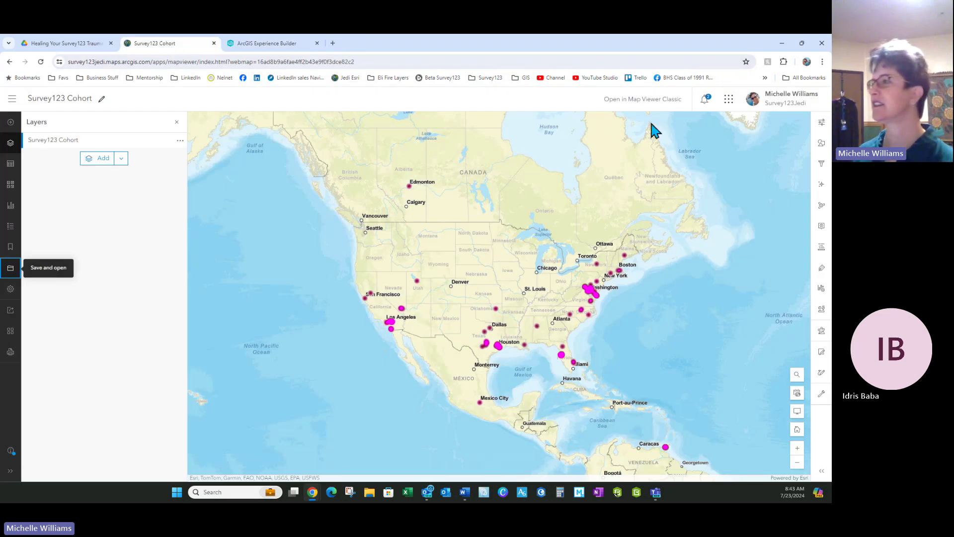
{"action": "left_click", "coordinate": [729, 99]}
{"action": "left_click", "coordinate": [571, 141]}
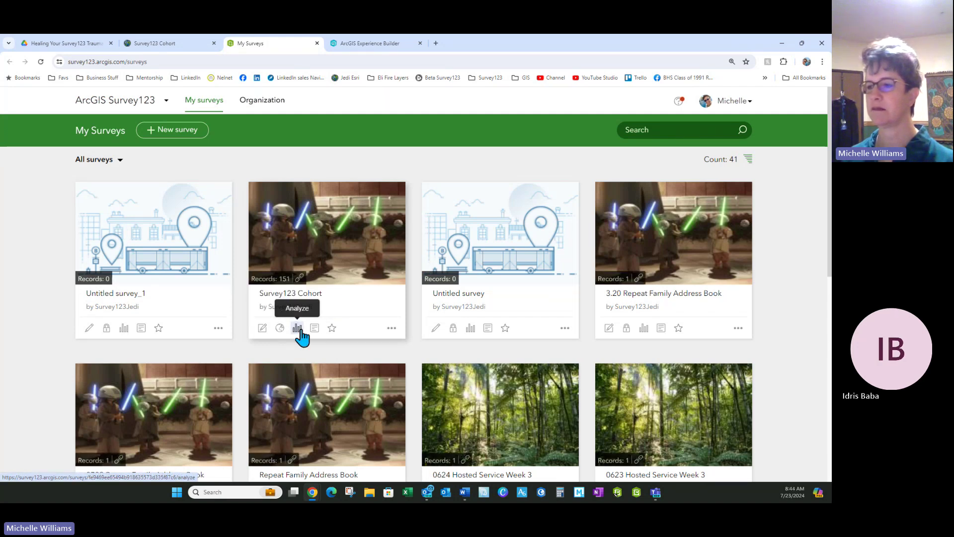
{"action": "left_click", "coordinate": [315, 328]}
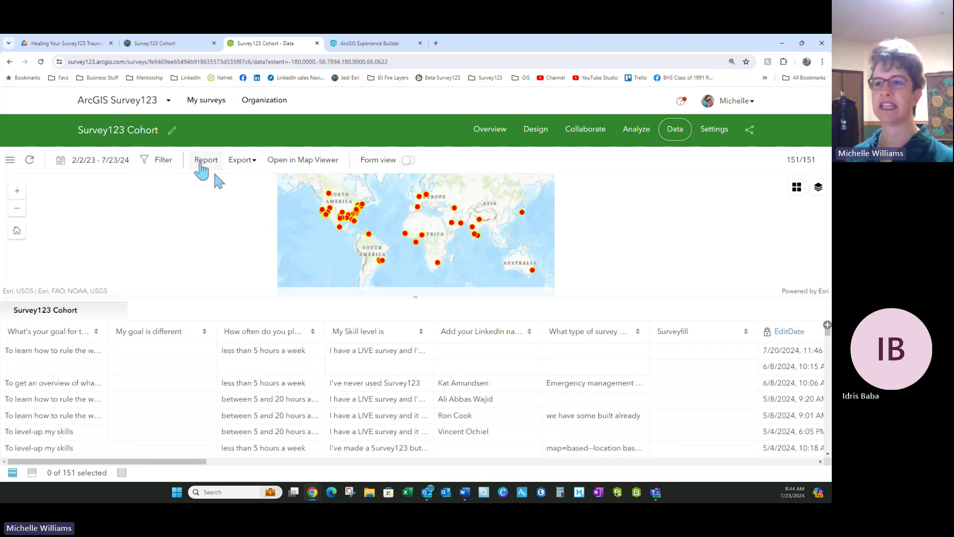
Step: Open the survey's report settings, view the form for uploading a new report template, and close it
{"action": "left_click", "coordinate": [204, 162]}
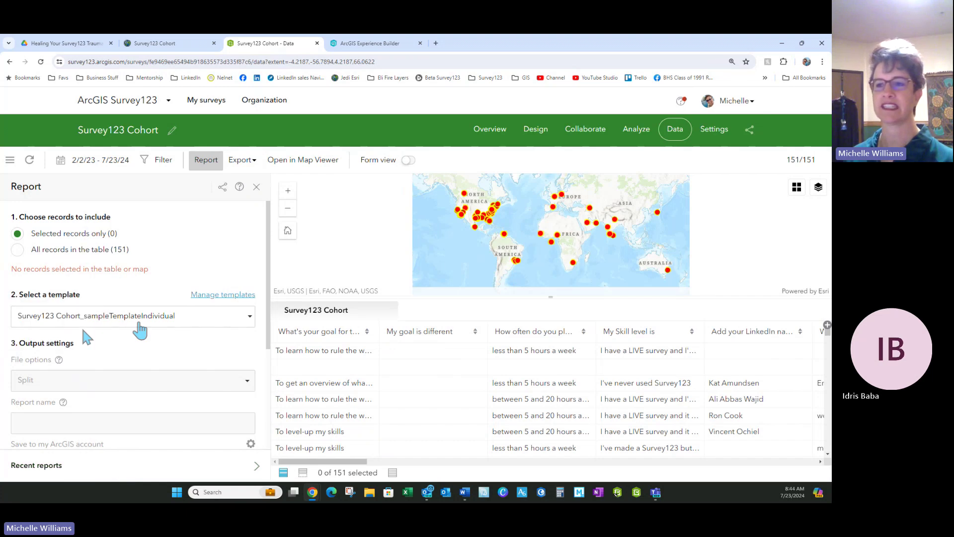
{"action": "left_click", "coordinate": [213, 297]}
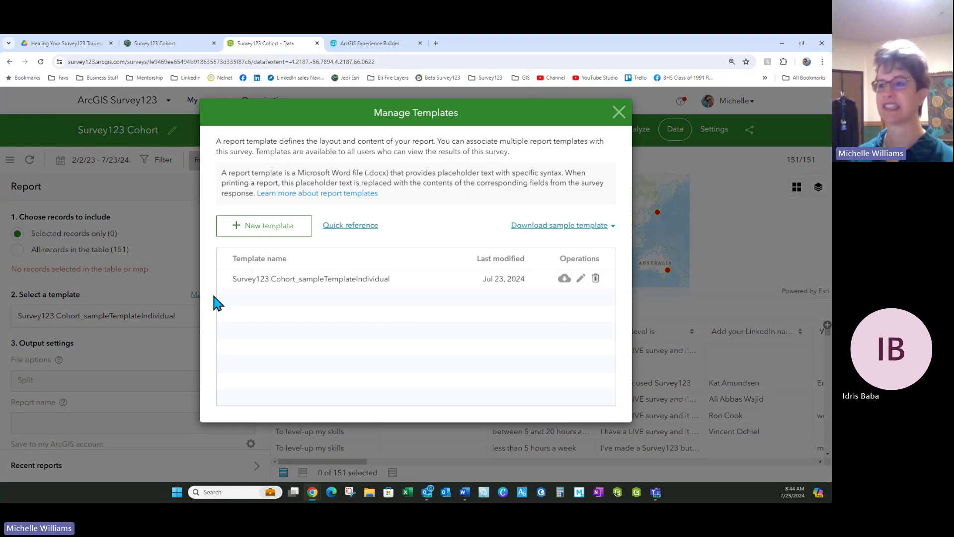
{"action": "left_click", "coordinate": [249, 232]}
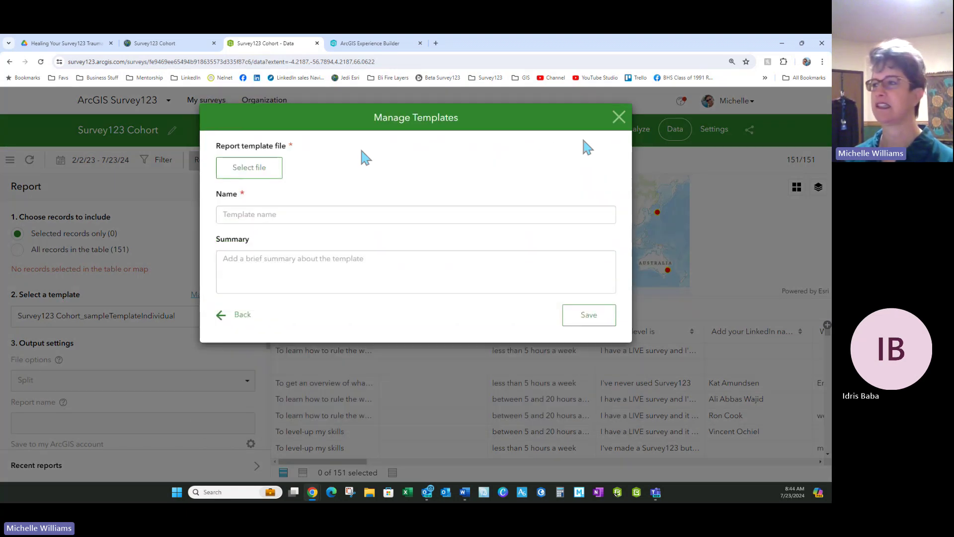
{"action": "left_click", "coordinate": [618, 118]}
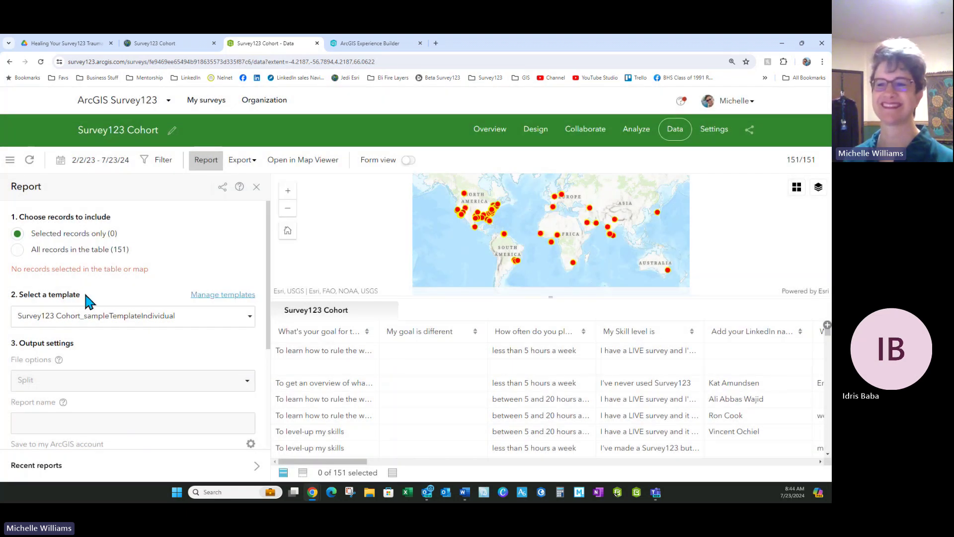
Step: Delete the Survey123 Cohort_sampleTemplateIndividual template from the survey's report templates
{"action": "left_click", "coordinate": [205, 294]}
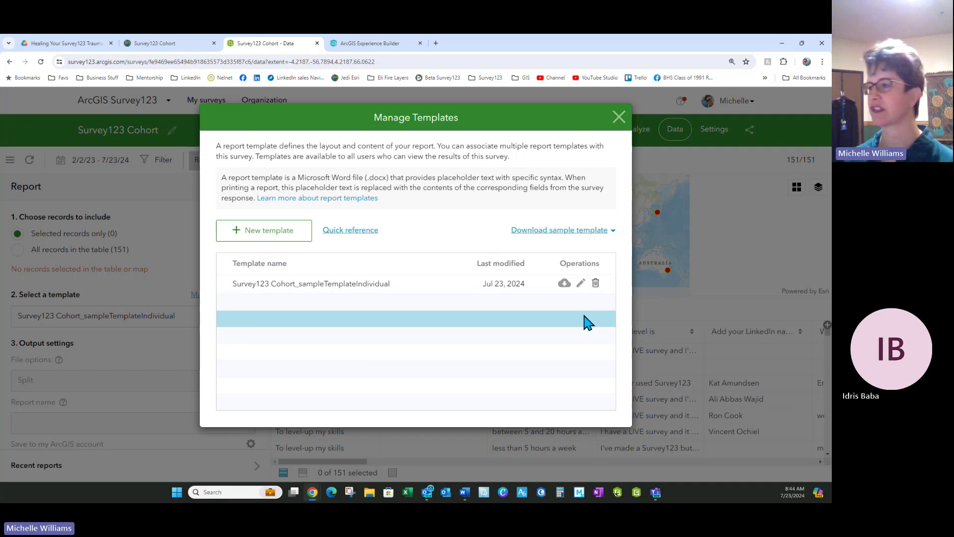
{"action": "left_click", "coordinate": [596, 283]}
{"action": "left_click", "coordinate": [575, 297]}
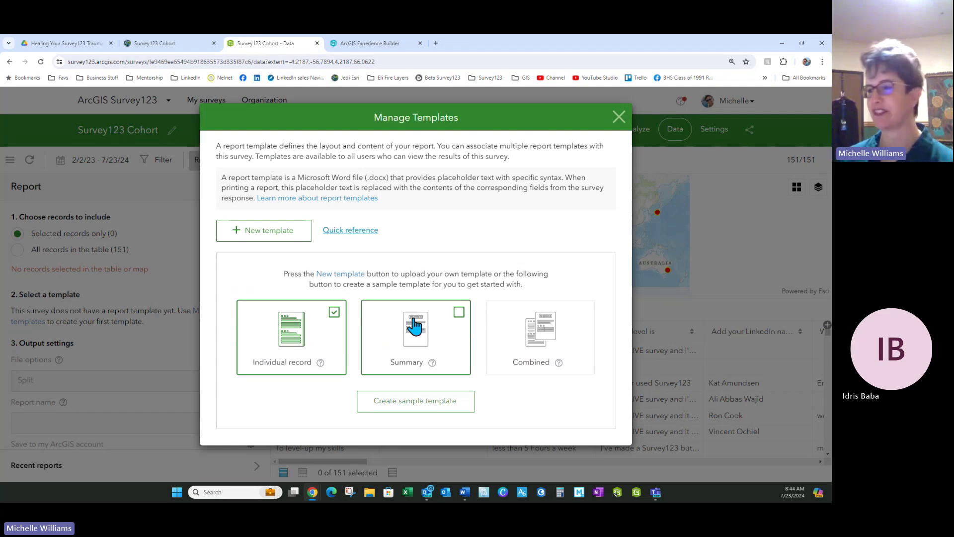
Step: View the new template upload form, then create a sample template for individual records
{"action": "left_click", "coordinate": [260, 241]}
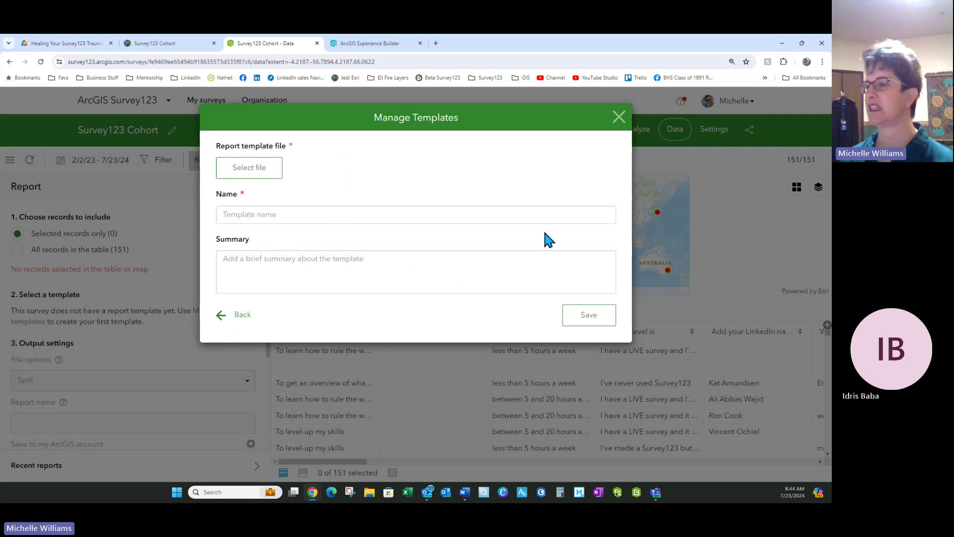
{"action": "left_click", "coordinate": [619, 118]}
{"action": "left_click", "coordinate": [204, 312]}
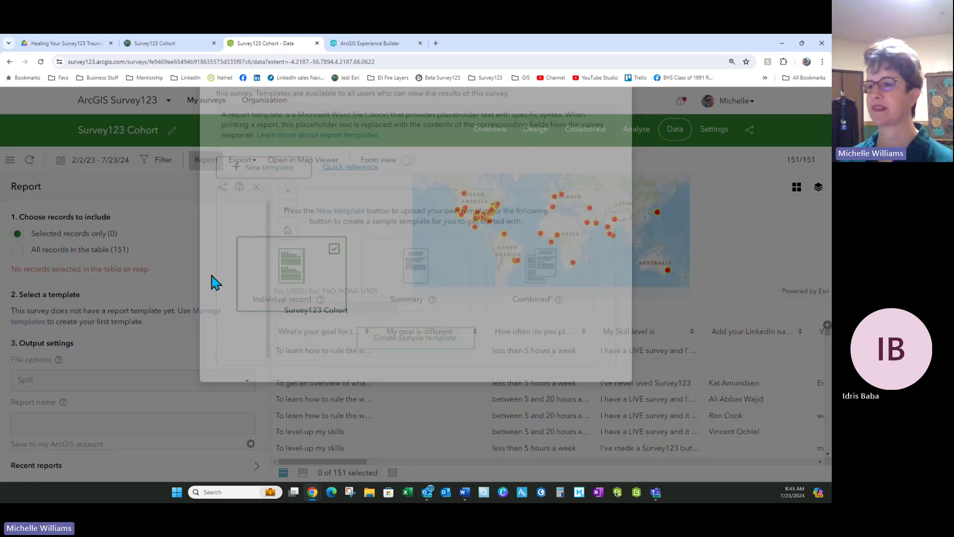
{"action": "left_click", "coordinate": [413, 401]}
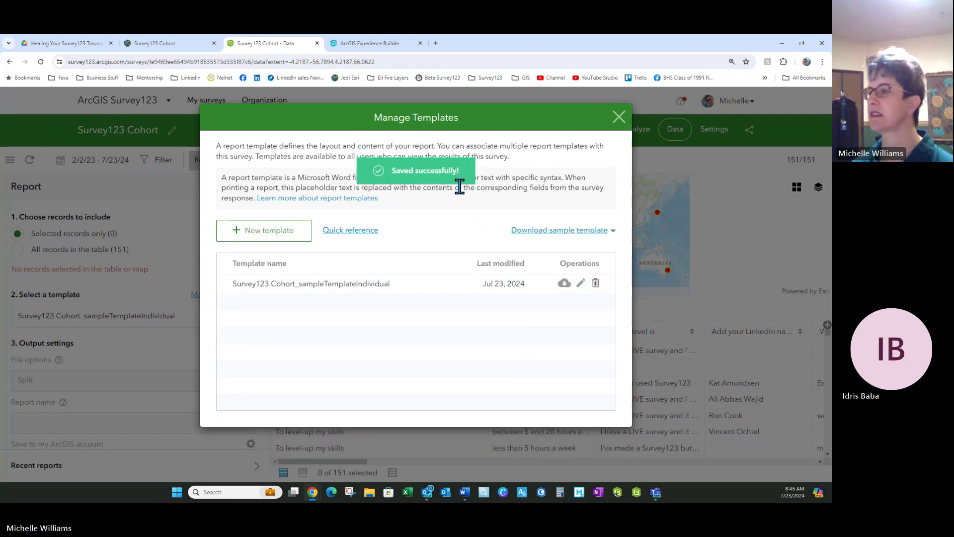
{"action": "left_click", "coordinate": [619, 118]}
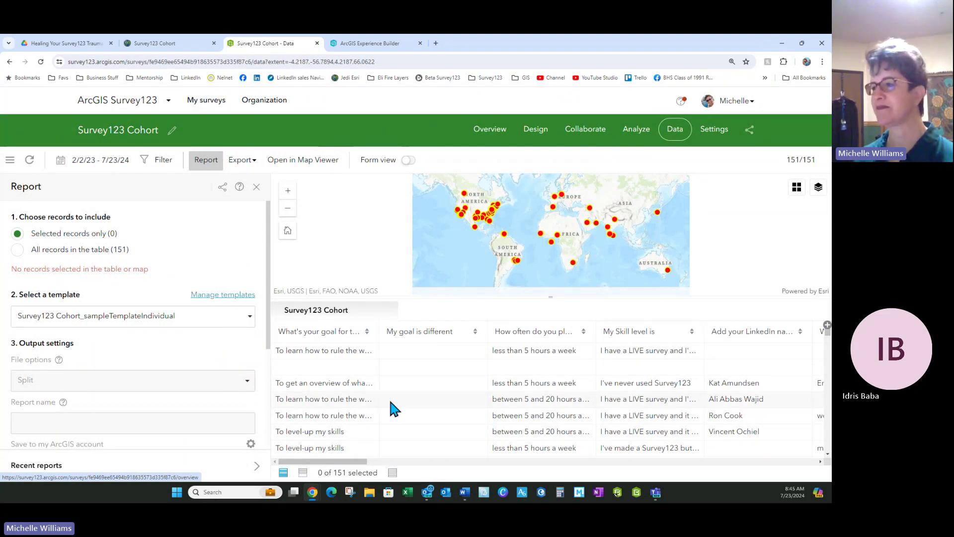
{"action": "scroll", "coordinate": [96, 216], "scroll_direction": "down", "scroll_amount": 2}
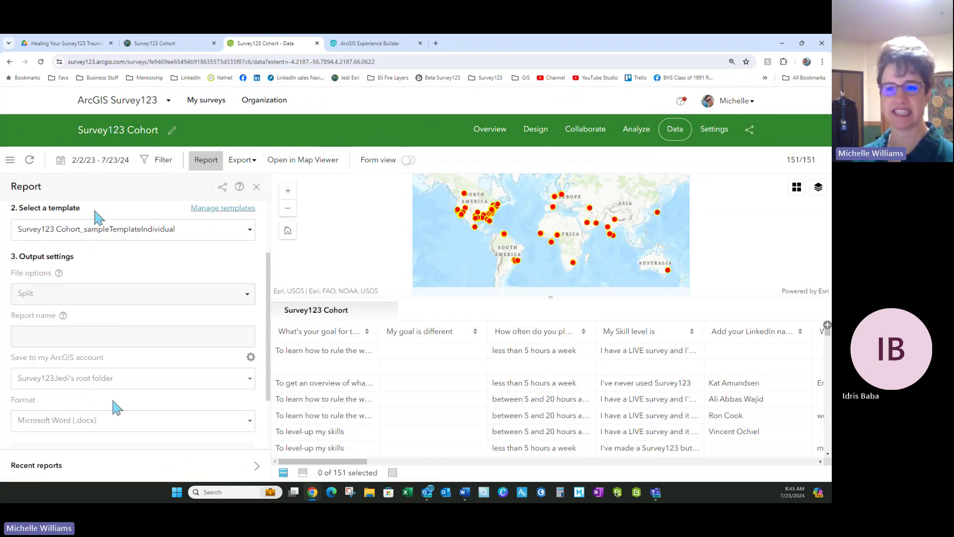
{"action": "scroll", "coordinate": [171, 338], "scroll_direction": "down", "scroll_amount": 1}
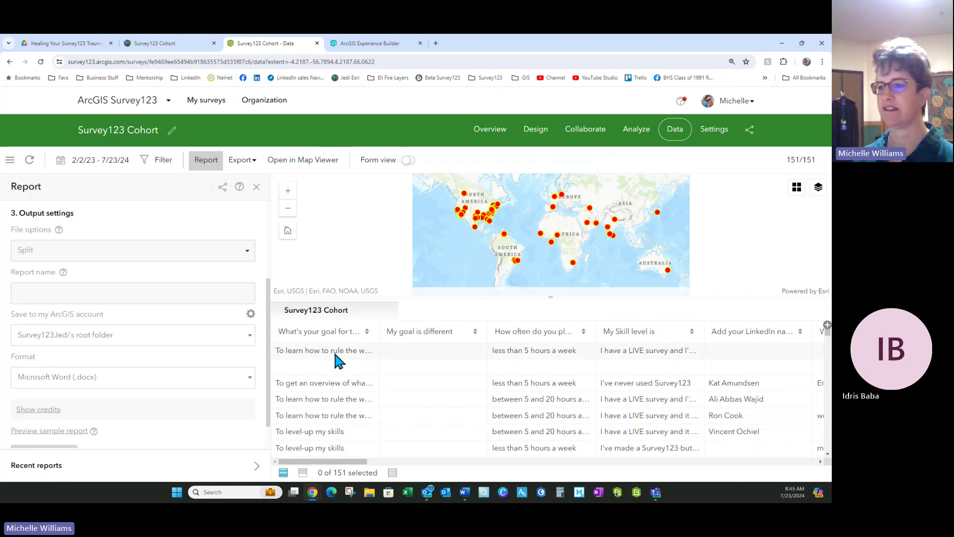
{"action": "left_click", "coordinate": [345, 350]}
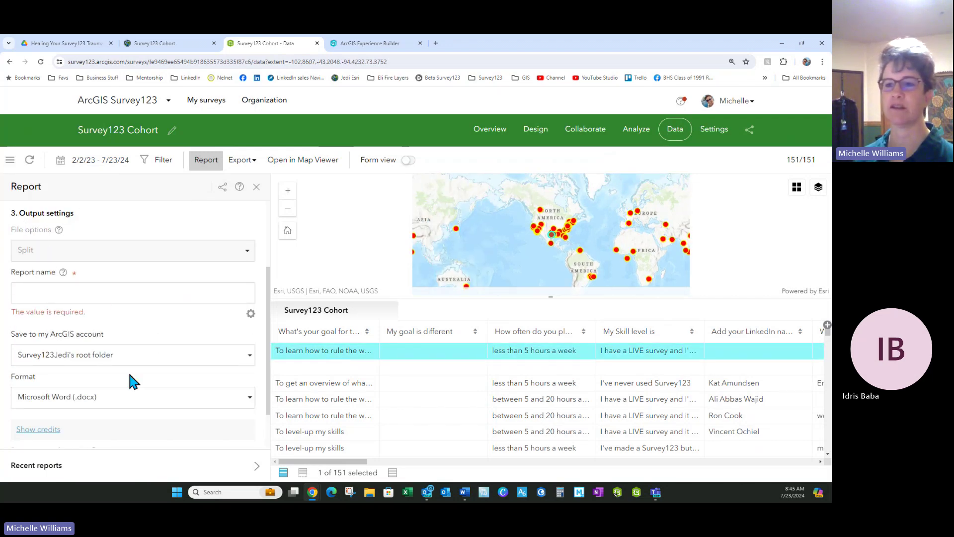
{"action": "scroll", "coordinate": [62, 306], "scroll_direction": "down", "scroll_amount": 1}
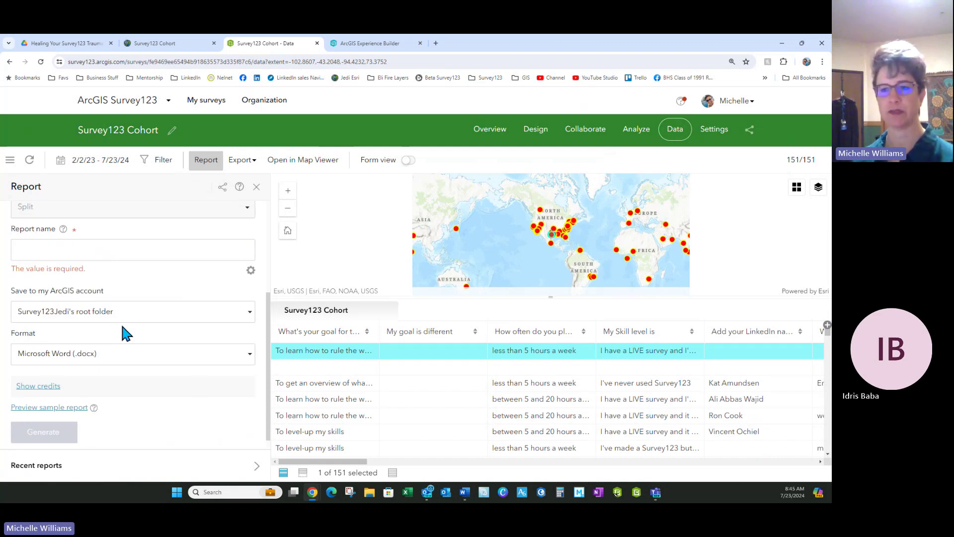
{"action": "scroll", "coordinate": [49, 255], "scroll_direction": "up", "scroll_amount": 1}
{"action": "left_click", "coordinate": [40, 291]}
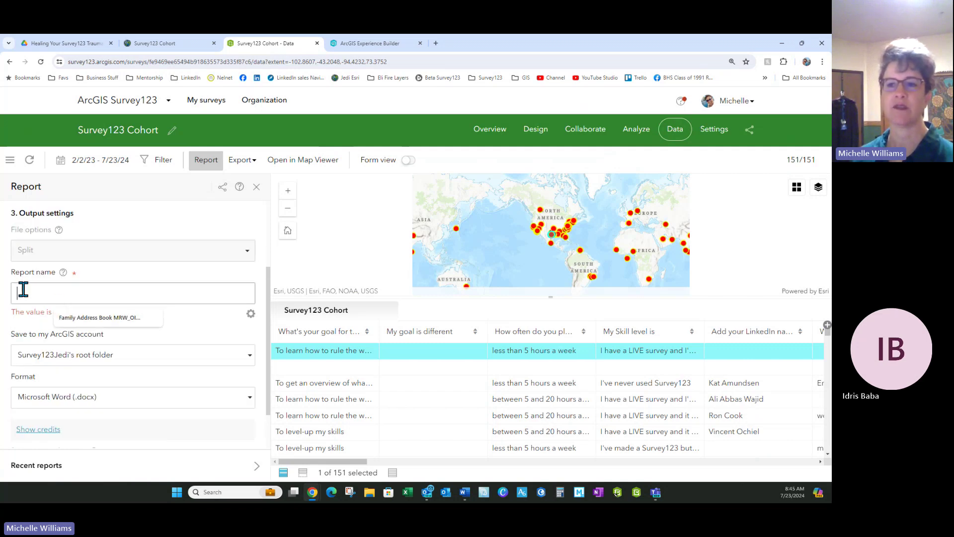
{"action": "left_click", "coordinate": [123, 318]}
{"action": "mouse_move", "coordinate": [52, 247]}
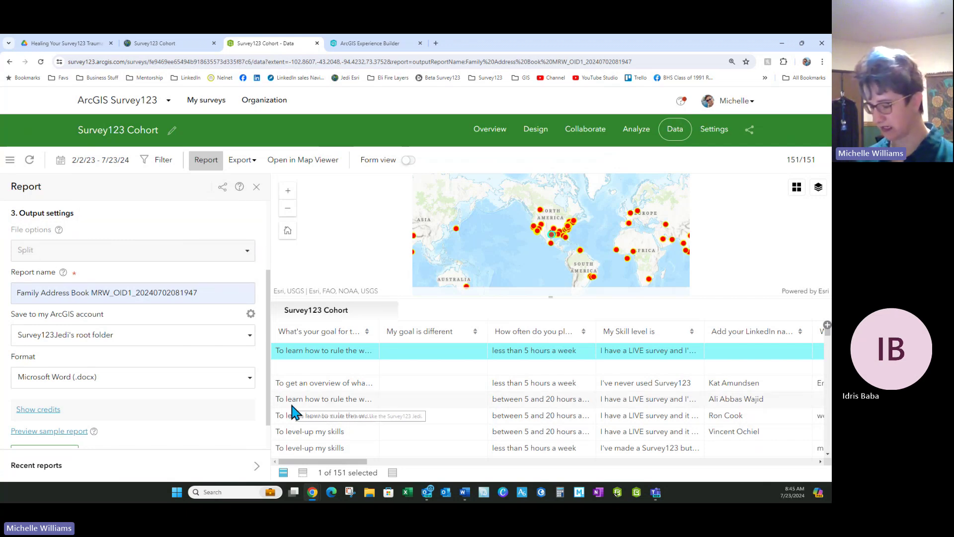
{"action": "left_click", "coordinate": [308, 416], "text": "shift"}
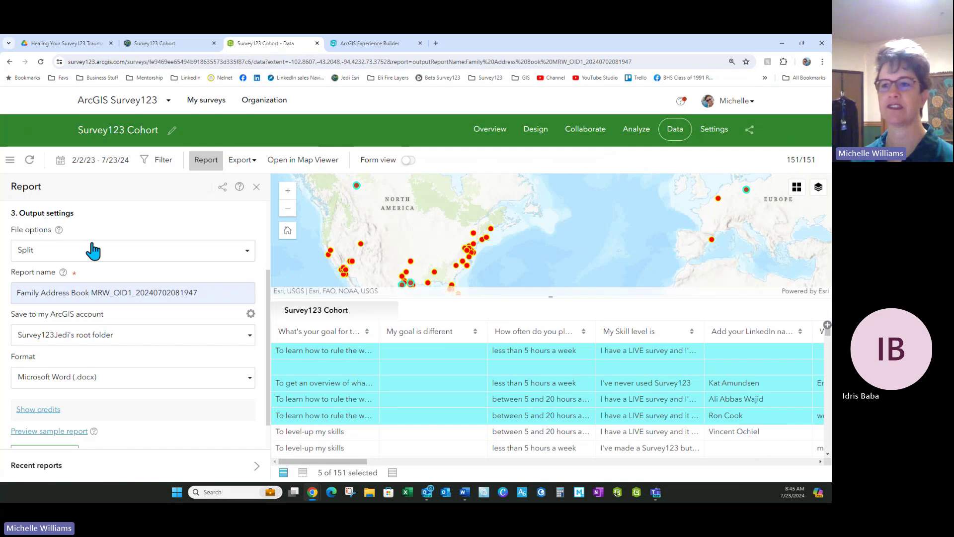
Step: View the file options available in the report's output settings, leaving Split selected
{"action": "left_click", "coordinate": [247, 257]}
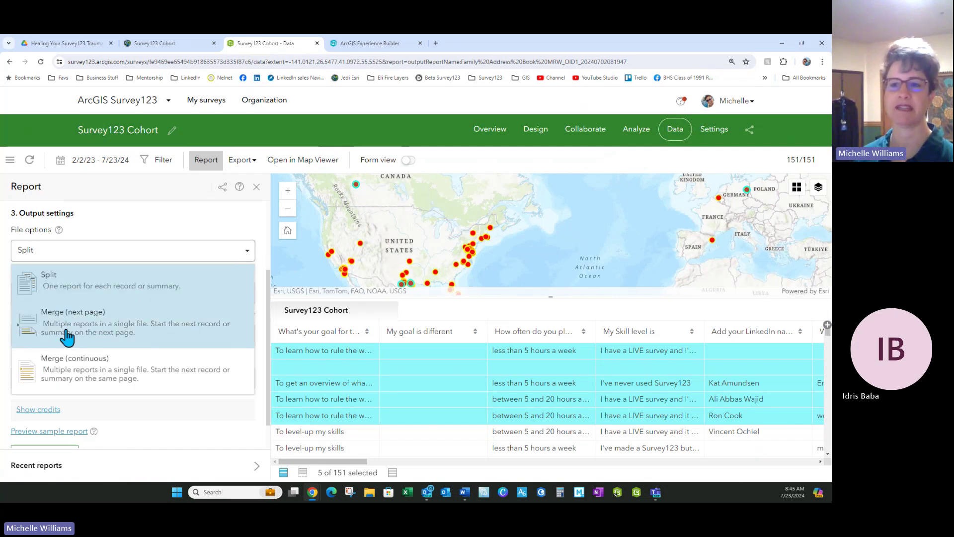
{"action": "left_click", "coordinate": [164, 218]}
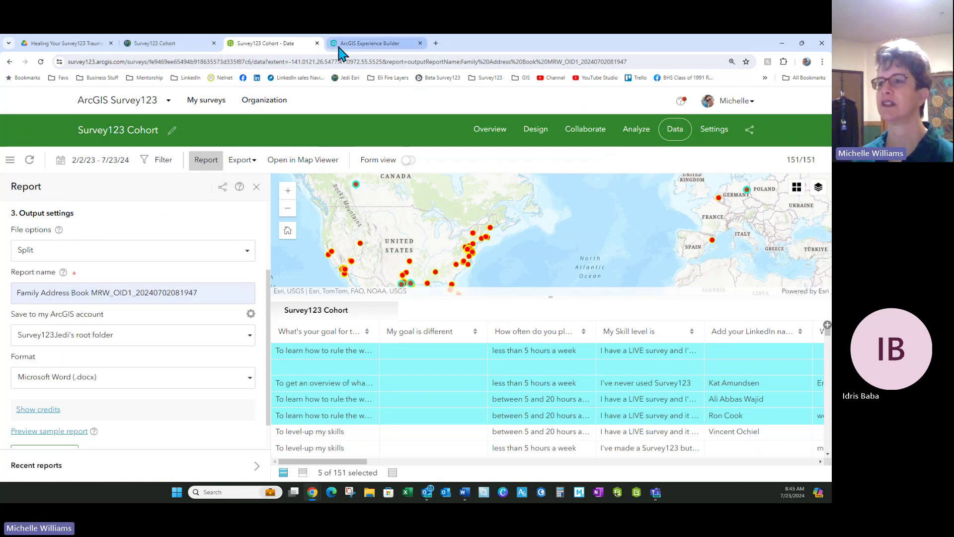
Step: Switch to the Experience Builder experience and review the settings of its Table, Filter and Select widgets
{"action": "left_click", "coordinate": [370, 44]}
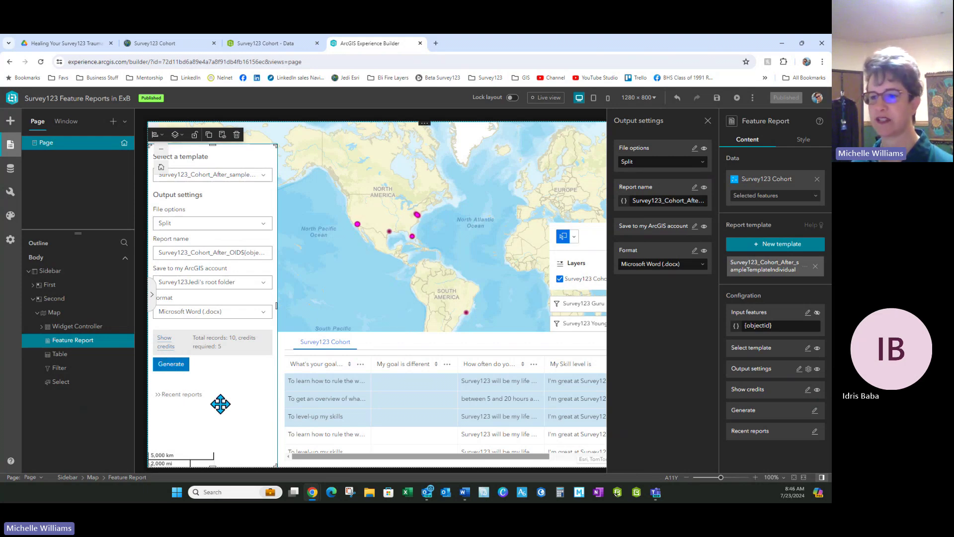
{"action": "left_click", "coordinate": [758, 430]}
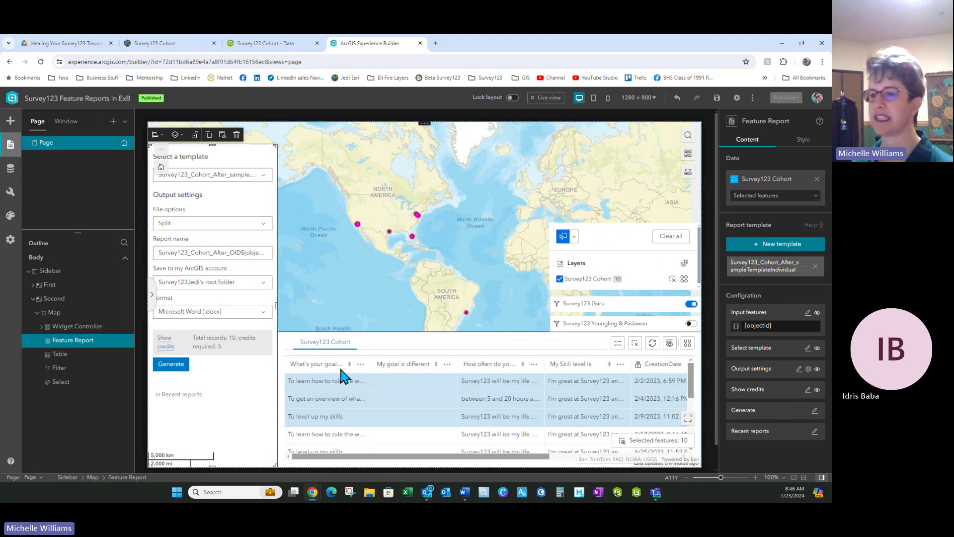
{"action": "left_click", "coordinate": [423, 341]}
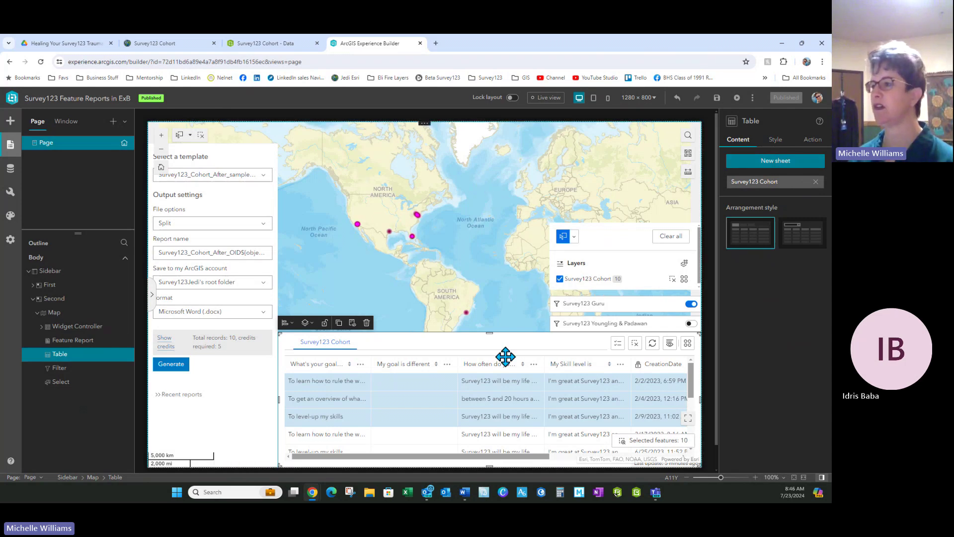
{"action": "left_click", "coordinate": [625, 325]}
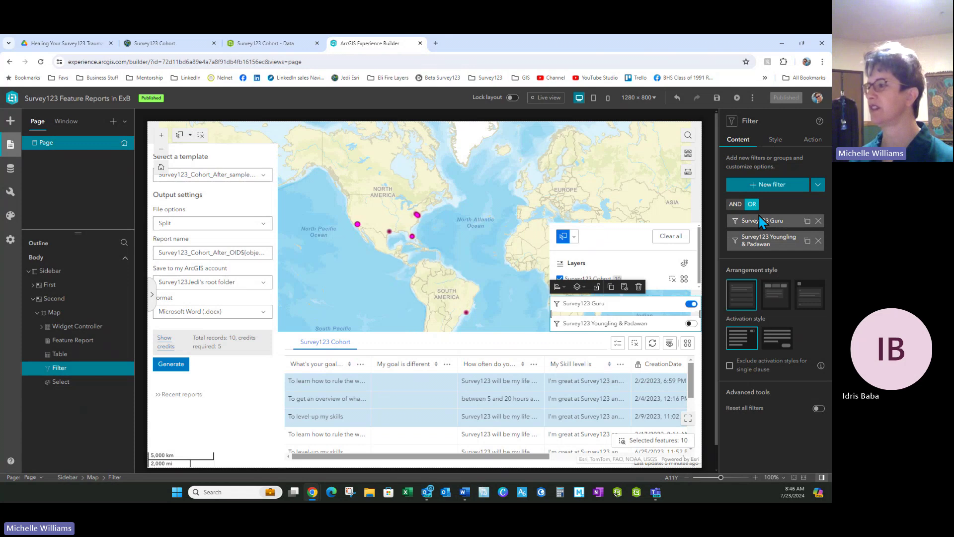
{"action": "left_click", "coordinate": [594, 240]}
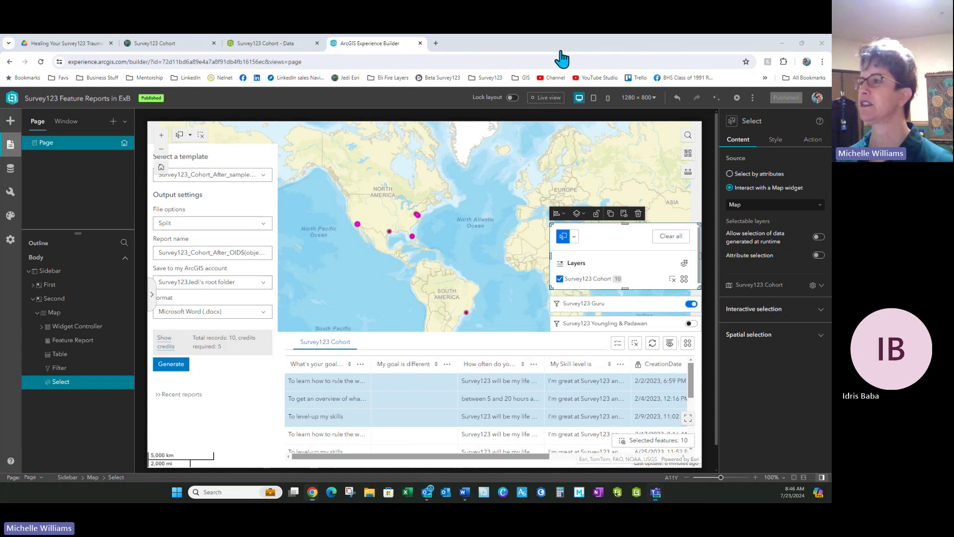
Step: Close the Survey123 Feature Reports in ExB experience without saving changes, and maximize the browser window again
{"action": "left_click_drag", "start_coordinate": [613, 37], "coordinate": [464, 100]}
{"action": "left_click", "coordinate": [491, 96]}
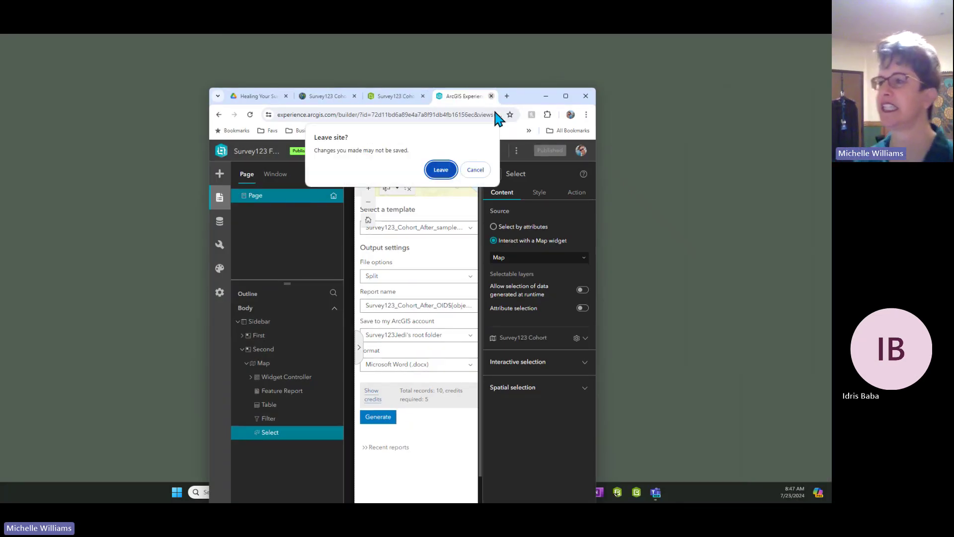
{"action": "left_click", "coordinate": [439, 168]}
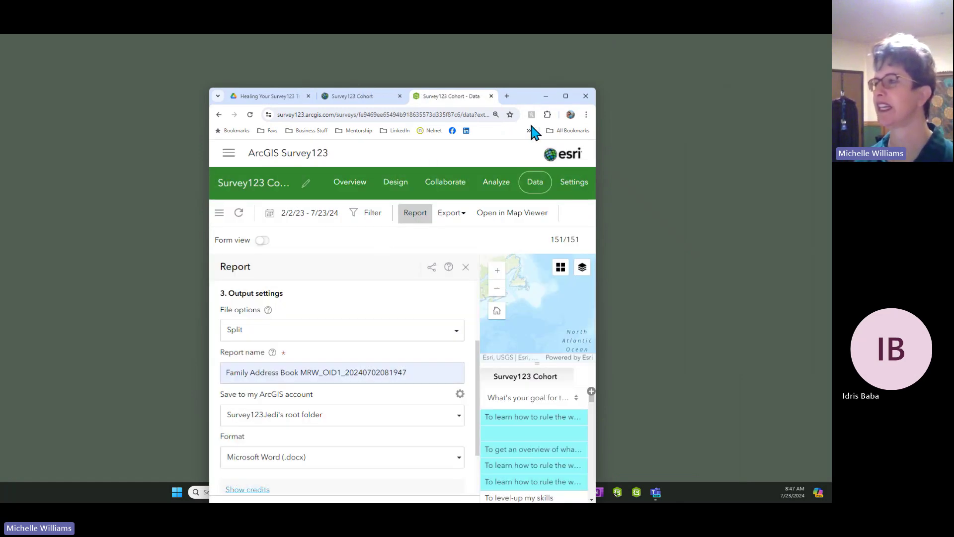
{"action": "left_click", "coordinate": [566, 96]}
Step: Open ArcGIS Online in a new browser tab and sign in to the Survey123 Jedi organization with the saved username and password
{"action": "left_click", "coordinate": [154, 44]}
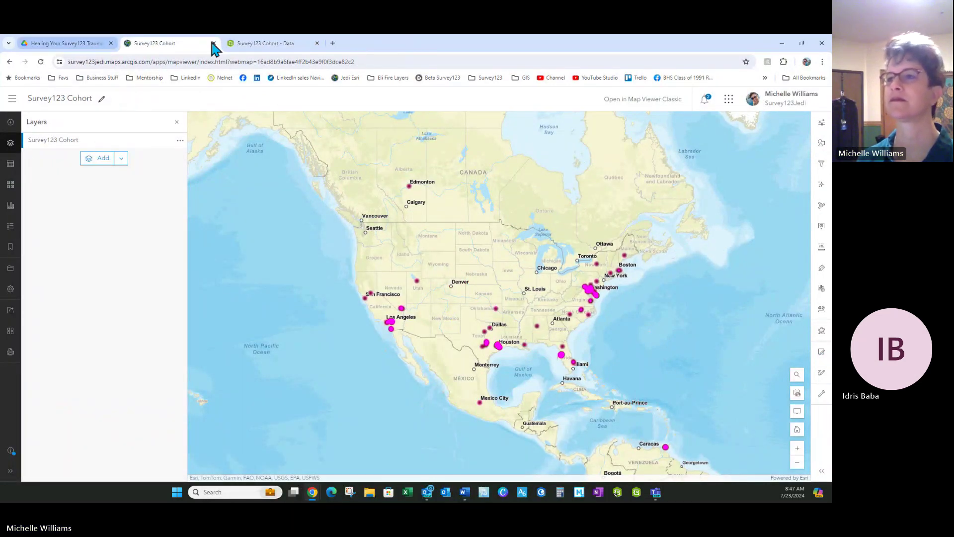
{"action": "left_click", "coordinate": [236, 45]}
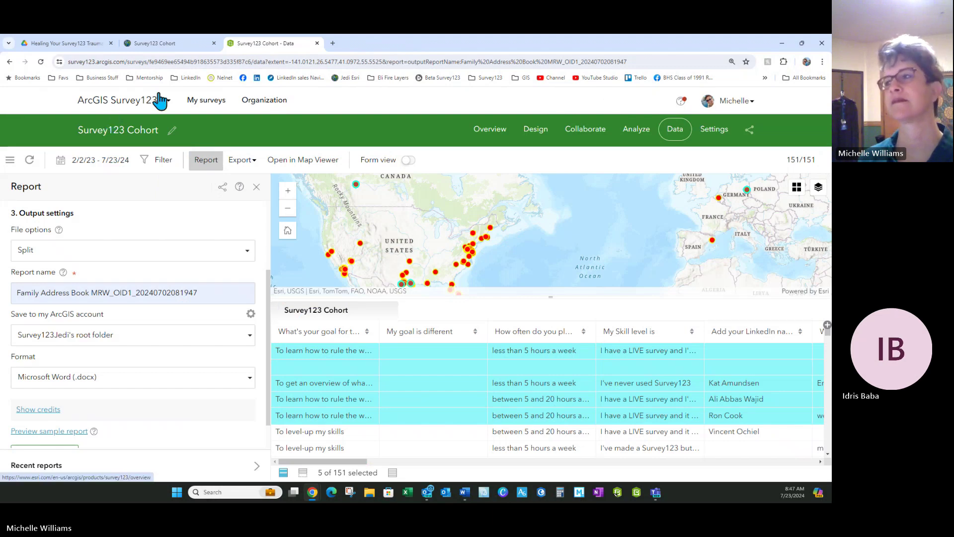
{"action": "left_click", "coordinate": [332, 43]}
{"action": "left_click", "coordinate": [345, 78]}
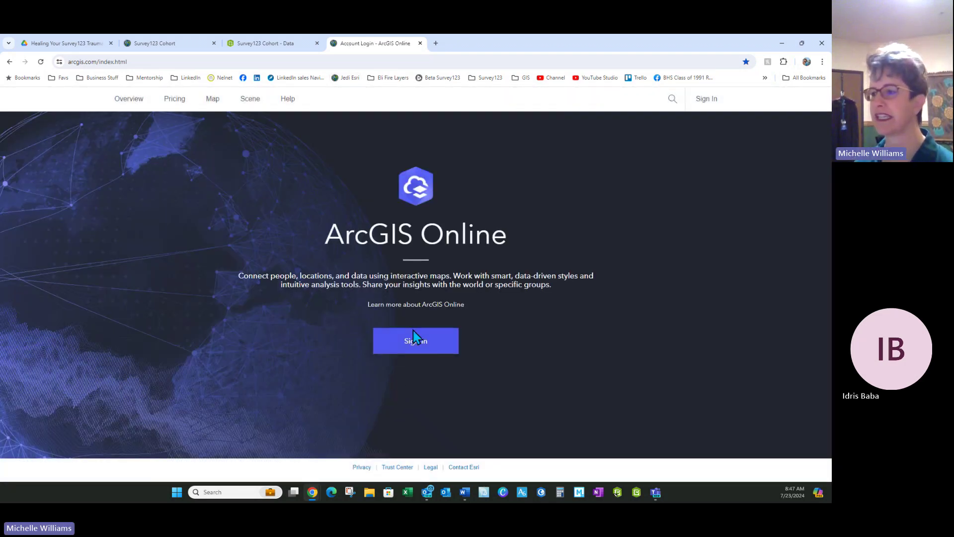
{"action": "left_click", "coordinate": [416, 338]}
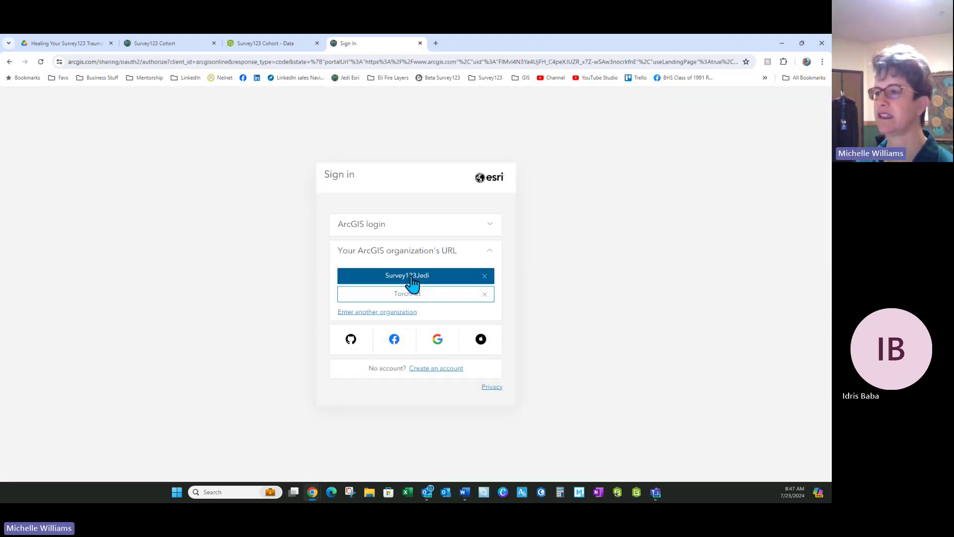
{"action": "left_click", "coordinate": [412, 281]}
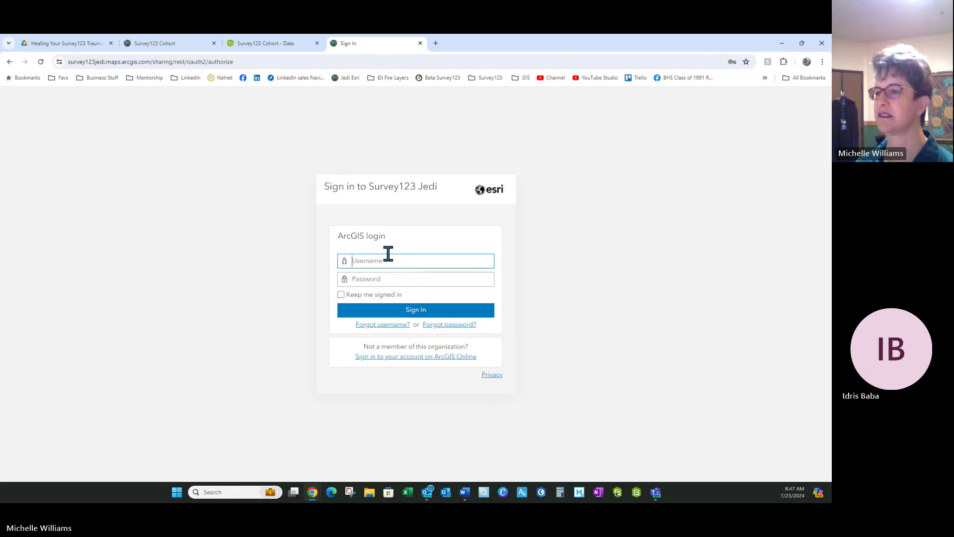
{"action": "left_click", "coordinate": [388, 258]}
{"action": "left_click", "coordinate": [415, 284]}
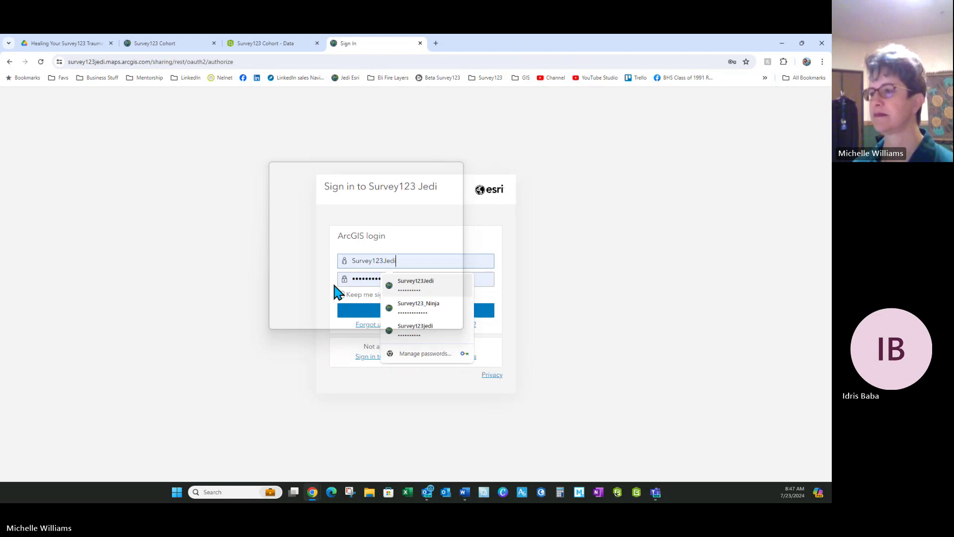
{"action": "left_click", "coordinate": [414, 315]}
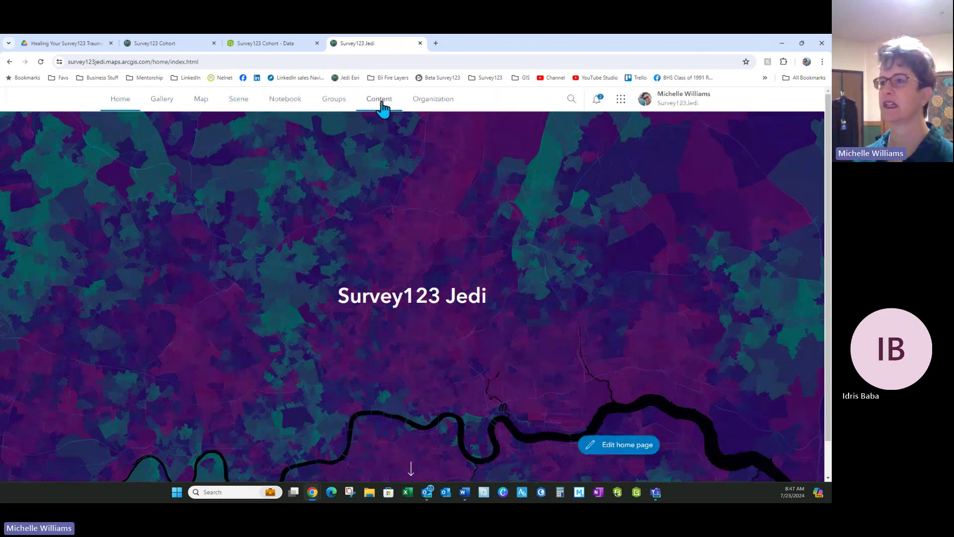
Step: From the organization's content, create a new Experience Builder app based on the Blank fullscreen template
{"action": "left_click", "coordinate": [384, 107]}
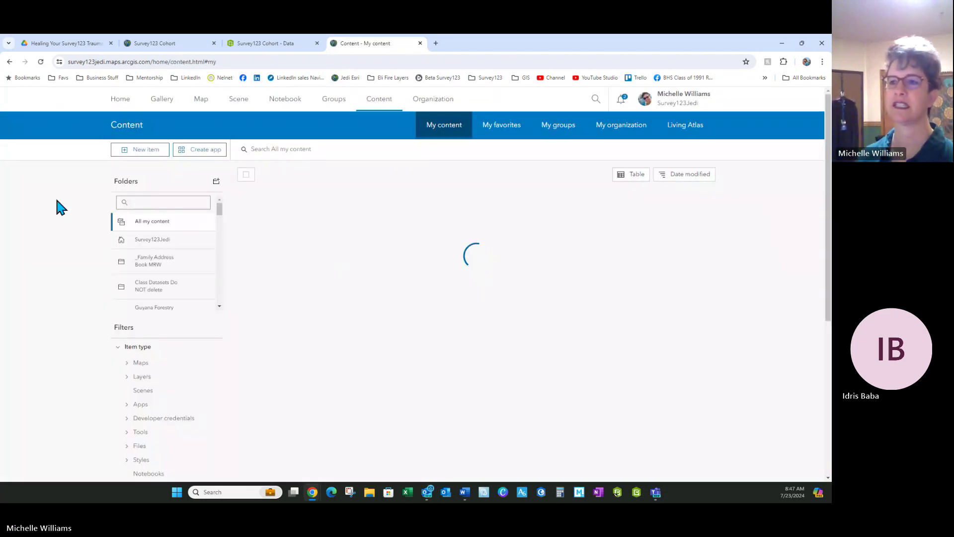
{"action": "left_click", "coordinate": [199, 155]}
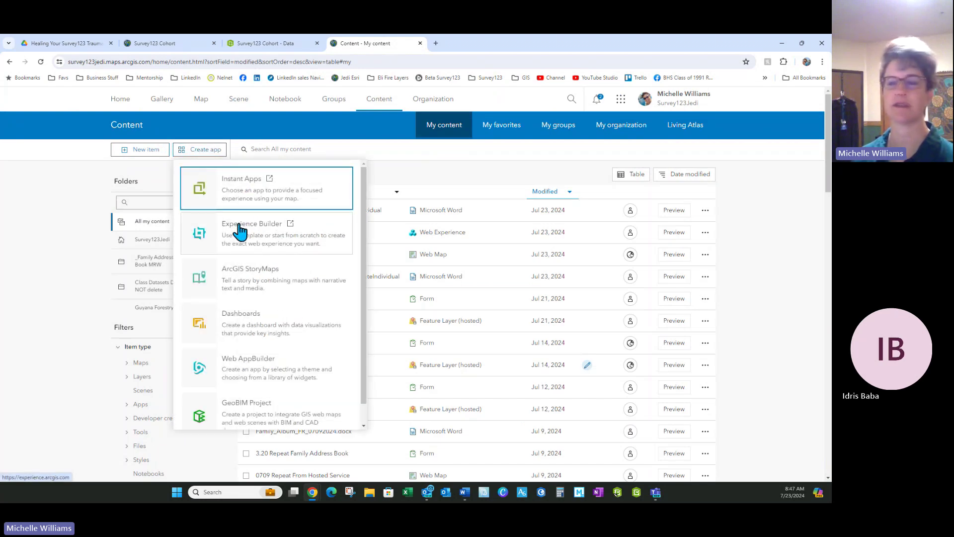
{"action": "left_click", "coordinate": [240, 230]}
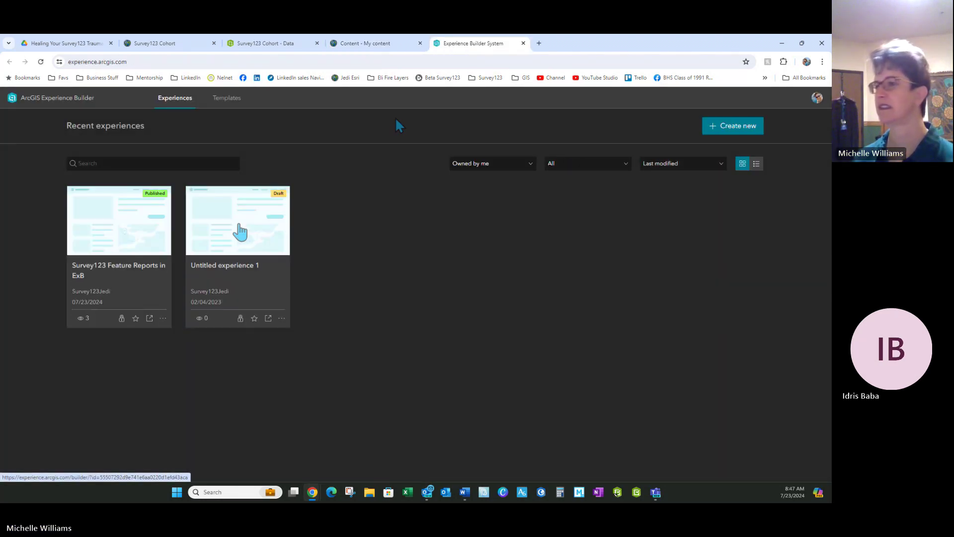
{"action": "left_click", "coordinate": [744, 128]}
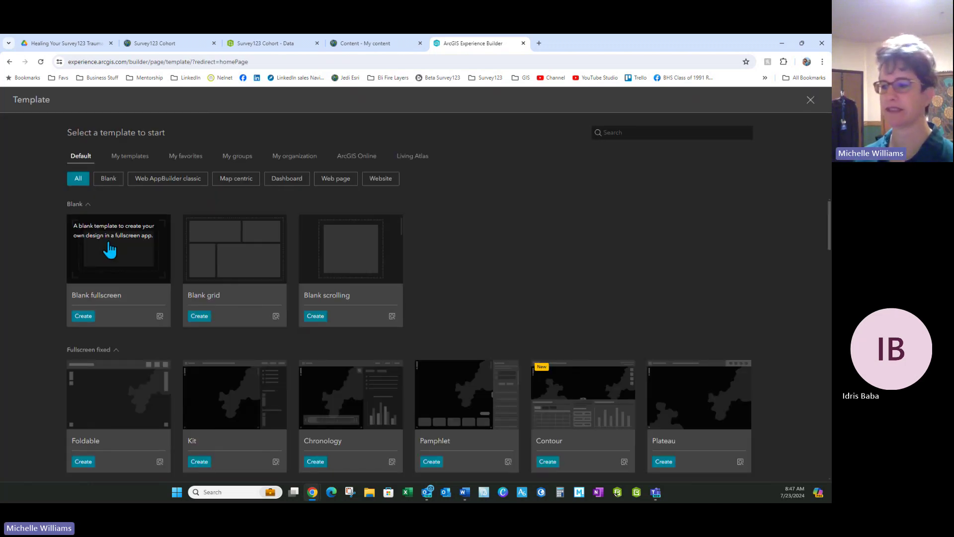
{"action": "left_click", "coordinate": [85, 318]}
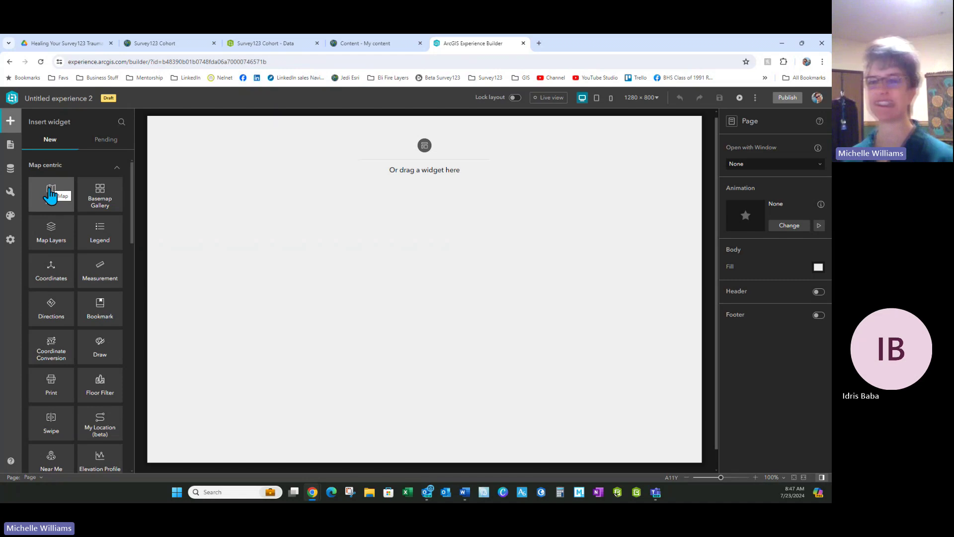
Step: Place a Map widget on the blank page and add the Survey123 Cohort web map to the experience's data
{"action": "left_click_drag", "start_coordinate": [50, 195], "coordinate": [264, 219]}
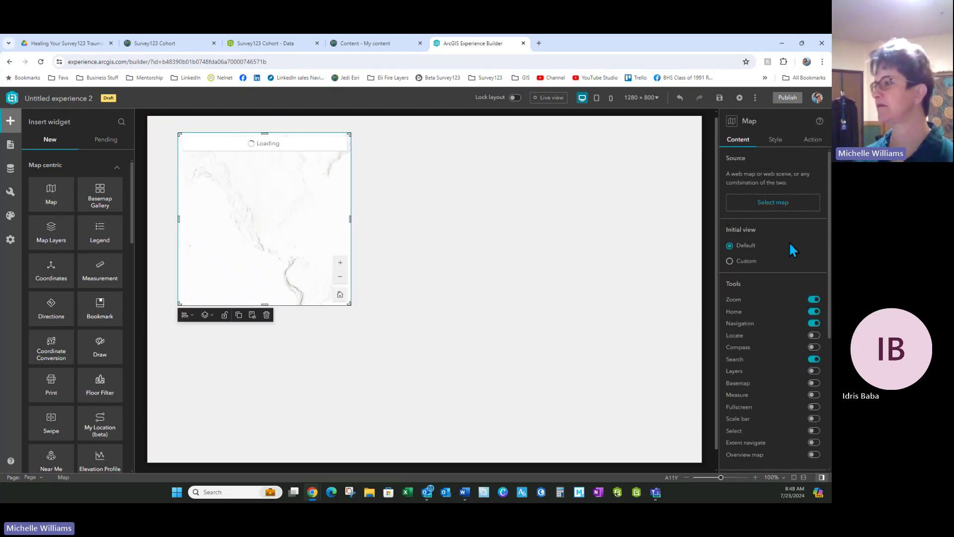
{"action": "left_click", "coordinate": [783, 210]}
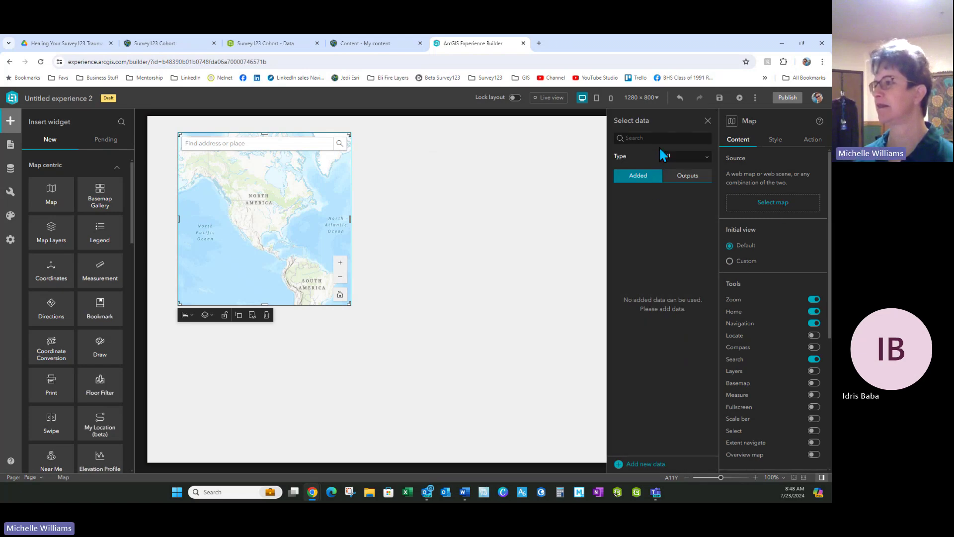
{"action": "left_click", "coordinate": [645, 464]}
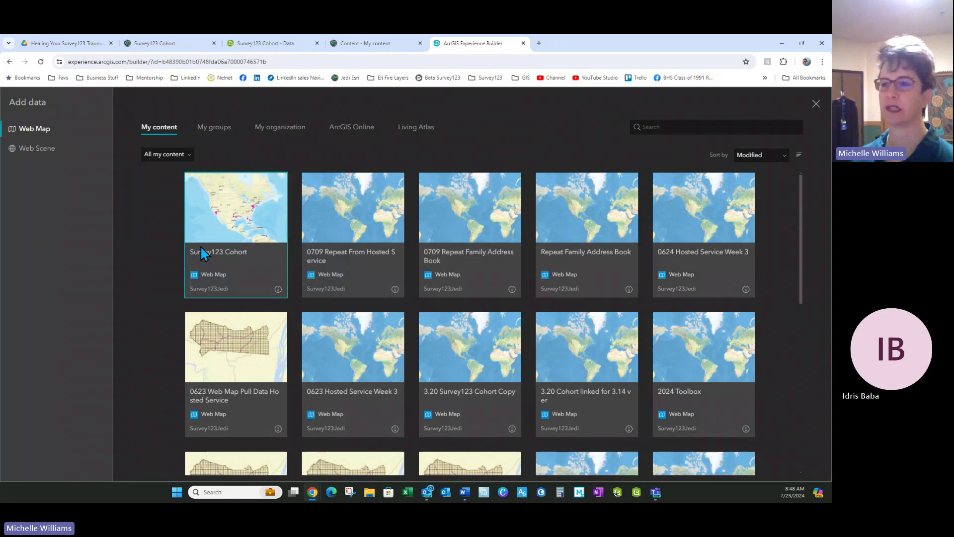
{"action": "left_click", "coordinate": [237, 224]}
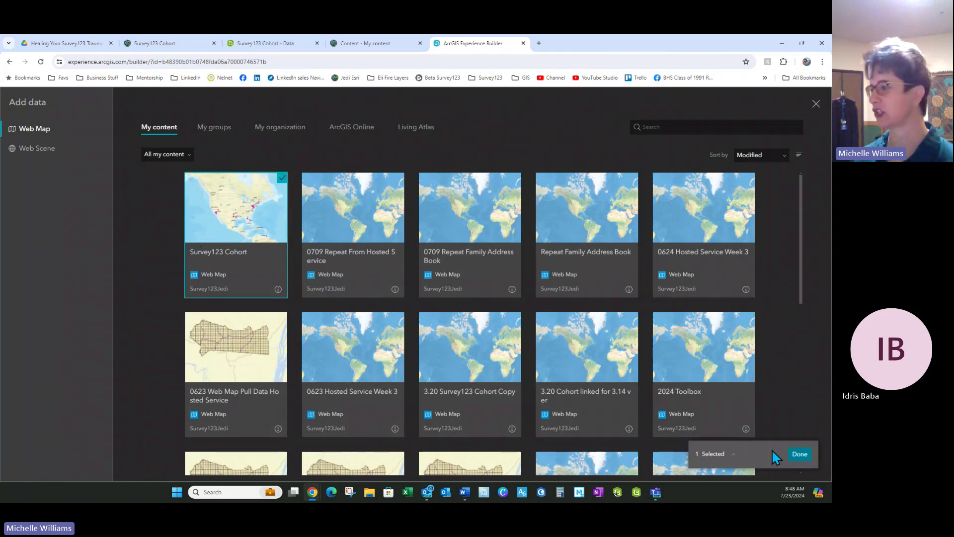
{"action": "left_click", "coordinate": [799, 453]}
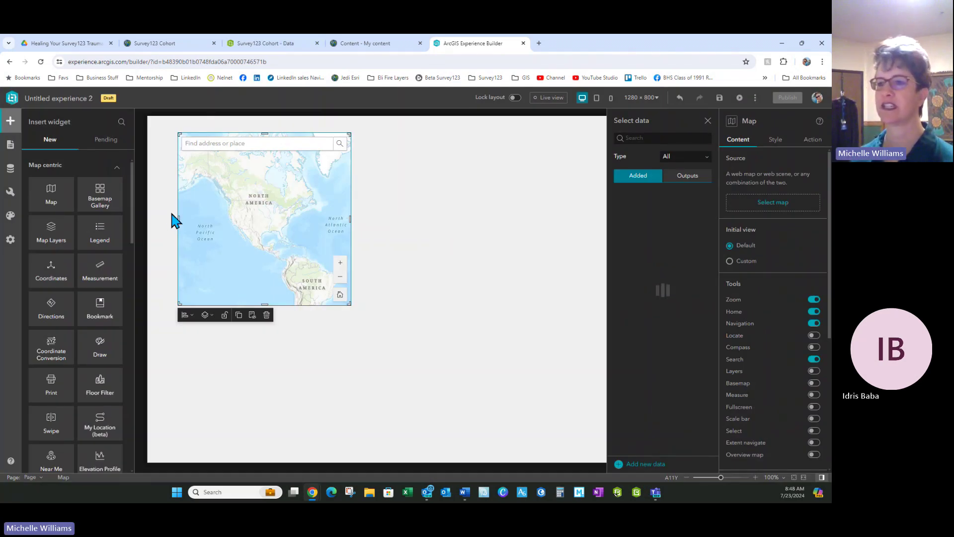
Step: Enlarge the Map widget into the page's upper-left corner and set its source to the Survey123 Cohort web map
{"action": "left_click_drag", "start_coordinate": [179, 223], "coordinate": [148, 221]}
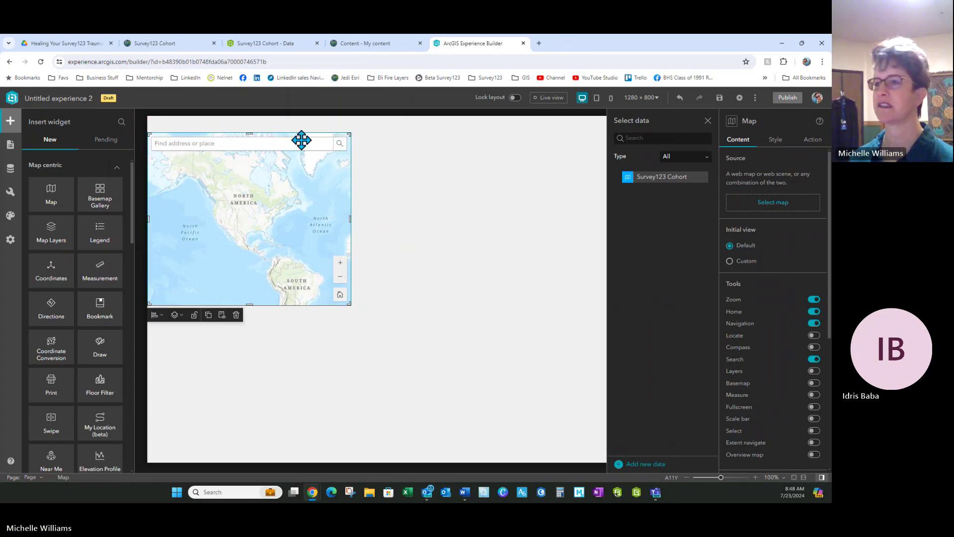
{"action": "left_click_drag", "start_coordinate": [349, 134], "coordinate": [428, 119]}
{"action": "left_click", "coordinate": [648, 183]}
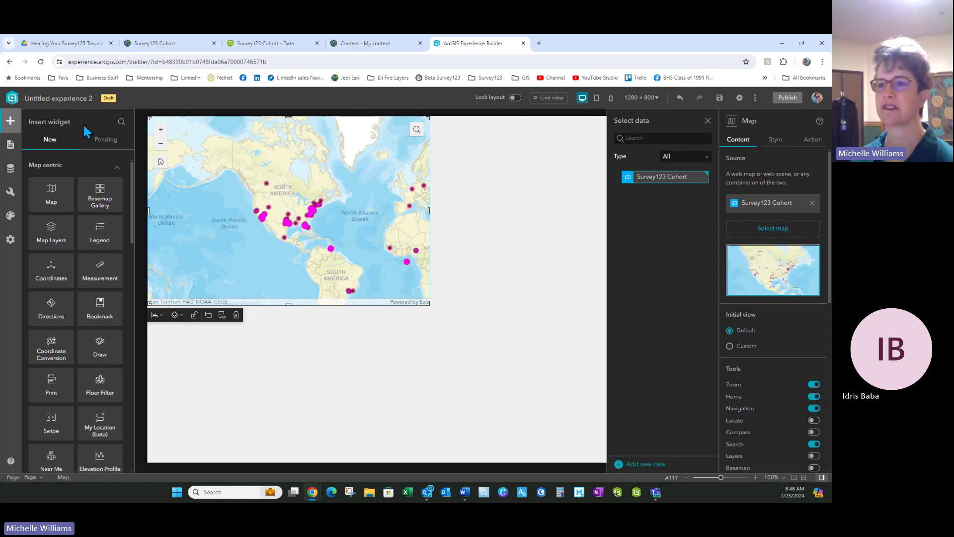
Step: Add a Table widget below the map, stretched across the full page width with its upper edge aligned to the map's lower edge
{"action": "left_click", "coordinate": [121, 123]}
{"action": "type", "text": "table"}
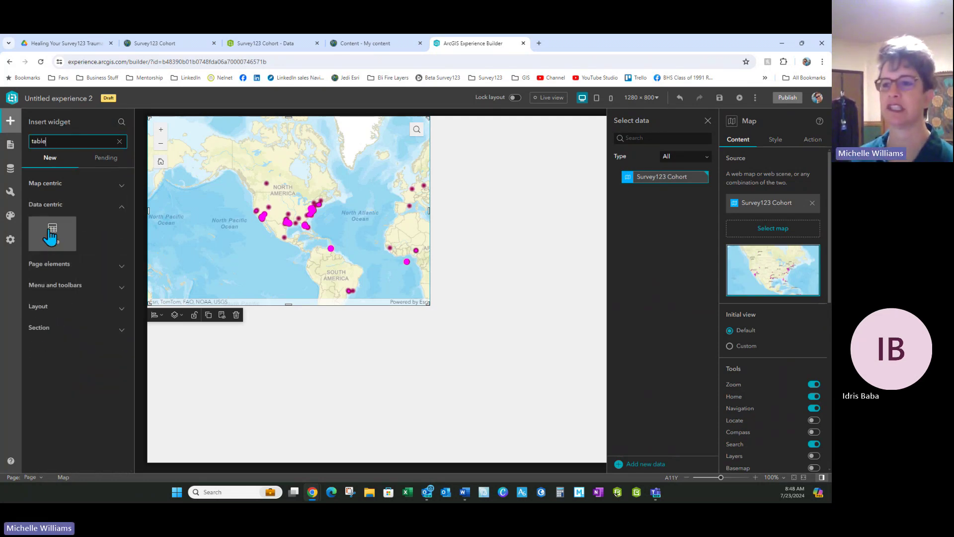
{"action": "left_click_drag", "start_coordinate": [53, 231], "coordinate": [272, 382]}
{"action": "left_click_drag", "start_coordinate": [405, 375], "coordinate": [701, 375]}
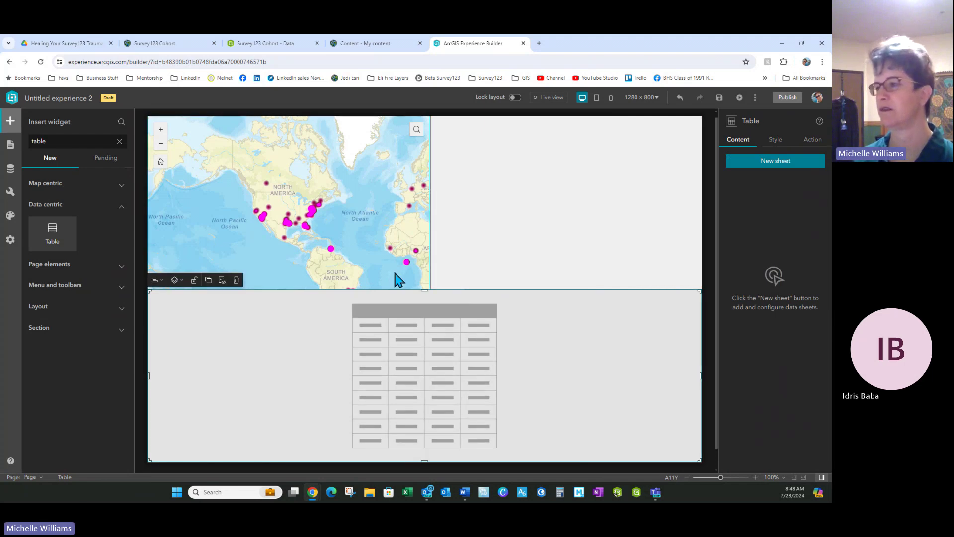
{"action": "mouse_move", "coordinate": [425, 293]}
{"action": "left_mouse_down"}
{"action": "mouse_move", "coordinate": [413, 322]}
{"action": "mouse_move", "coordinate": [415, 308]}
{"action": "left_mouse_up"}
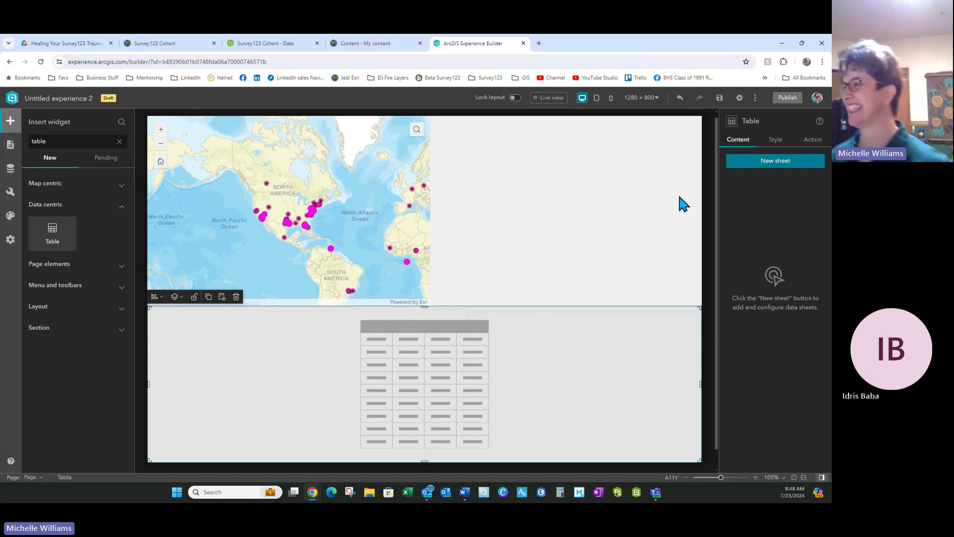
Step: Add a new sheet to the Table widget using the Survey123 Cohort layer from the web map
{"action": "left_click", "coordinate": [784, 160]}
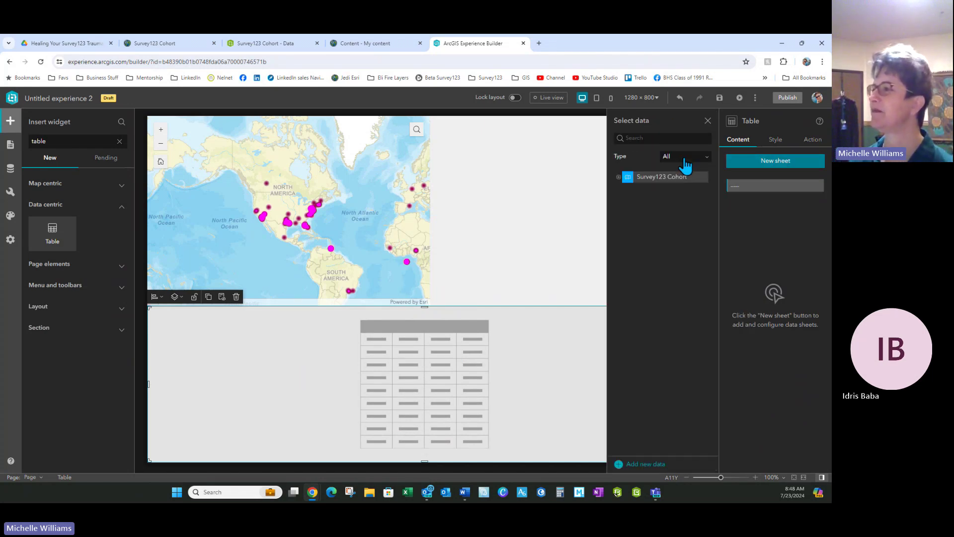
{"action": "left_click", "coordinate": [624, 180]}
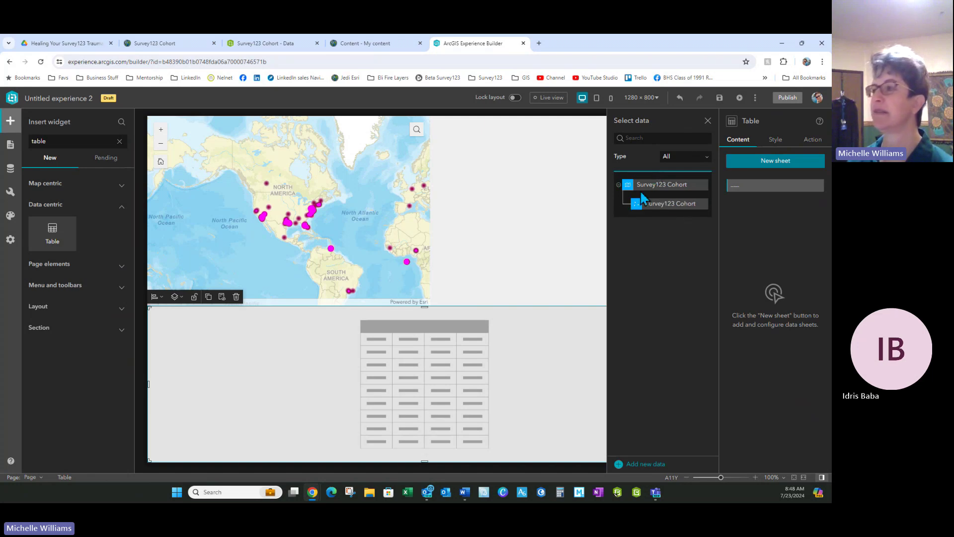
{"action": "left_click", "coordinate": [670, 204]}
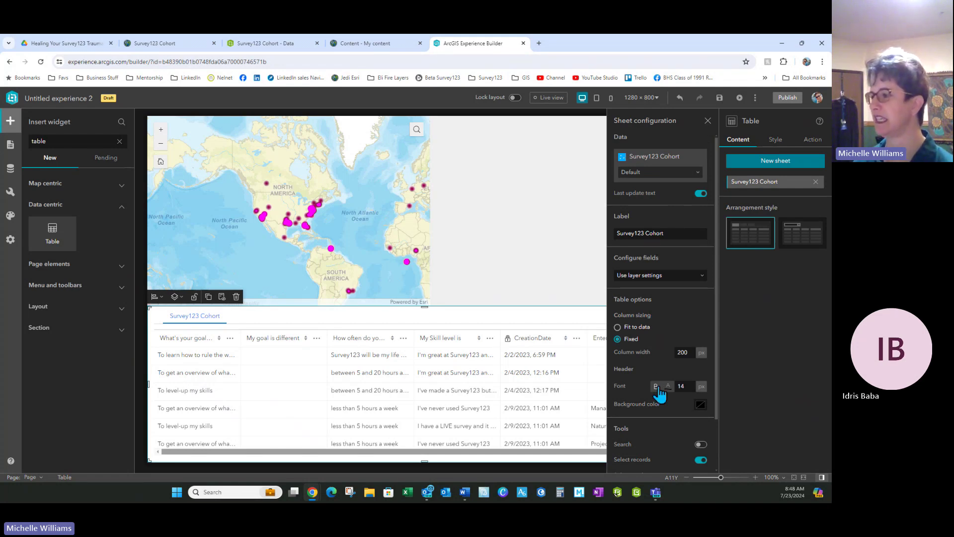
{"action": "left_click", "coordinate": [779, 411]}
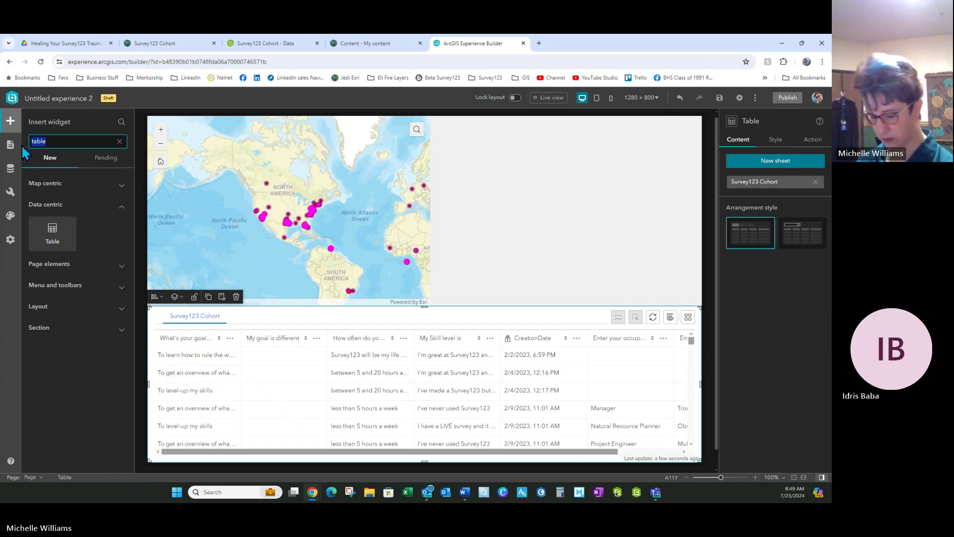
{"action": "type", "text": "sor"}
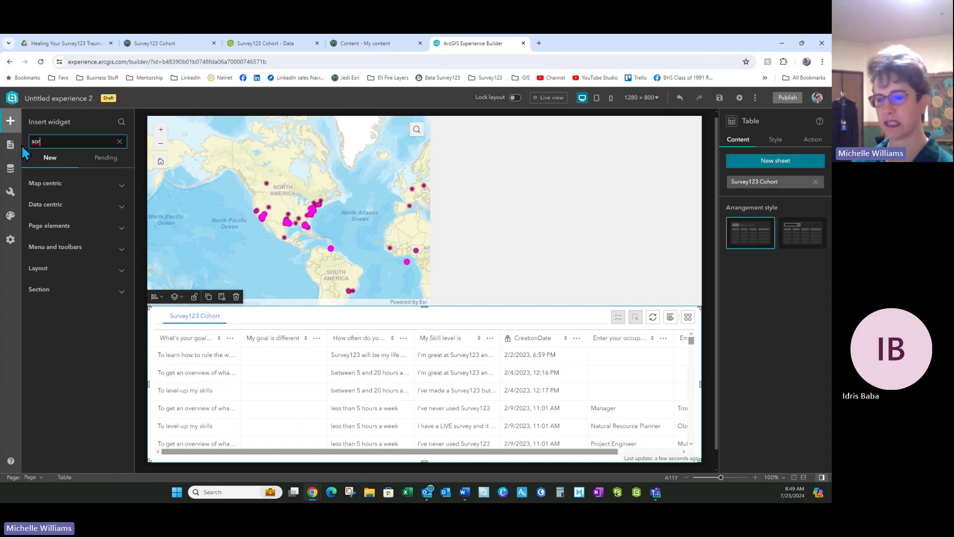
{"action": "key", "text": "BackSpace"}
{"action": "key", "text": "BackSpace"}
{"action": "key", "text": "BackSpace"}
Step: Add a Filter widget to the page beside the map's lower-right corner, directly above the table
{"action": "type", "text": "fil"}
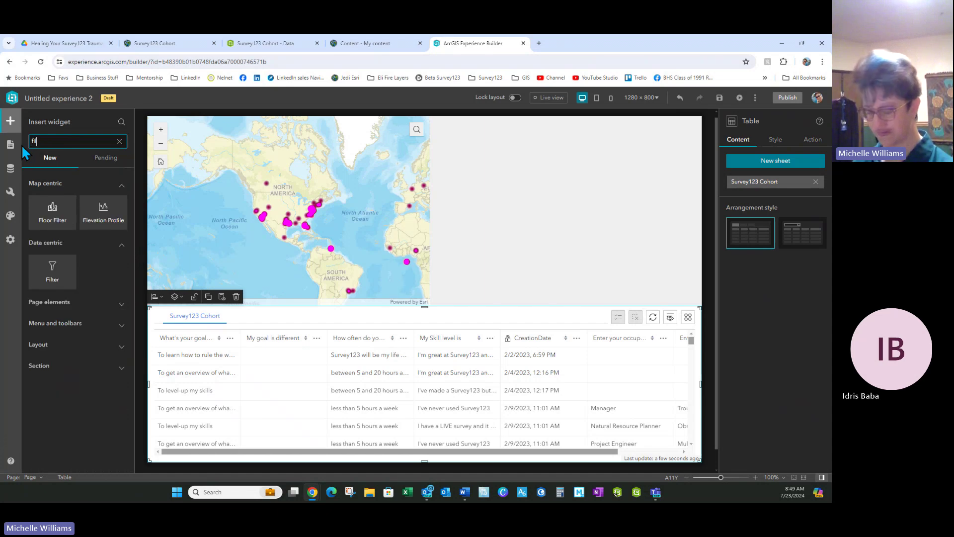
{"action": "type", "text": "ter"}
{"action": "left_click_drag", "start_coordinate": [48, 274], "coordinate": [516, 292]}
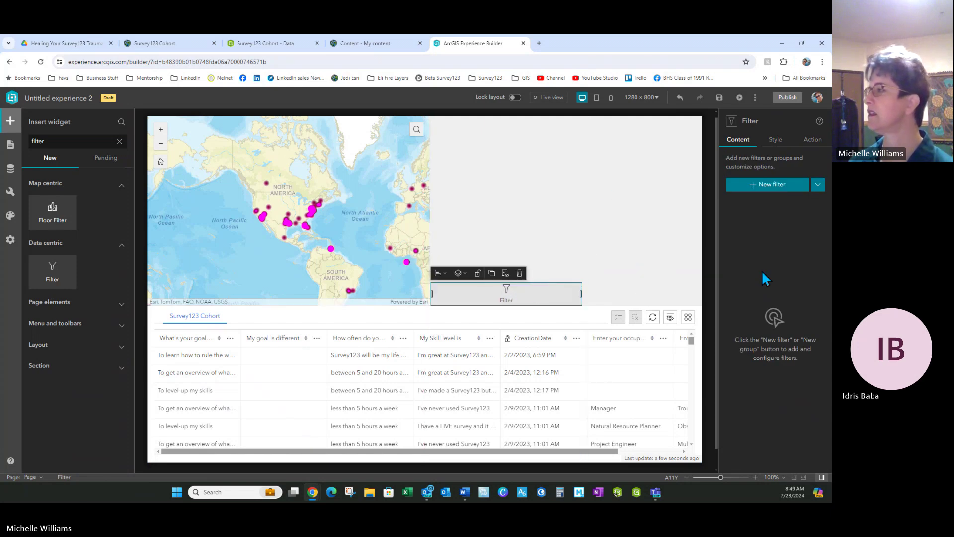
Step: Create a new filter in the Filter widget using the Survey123 Cohort layer as its data
{"action": "left_click", "coordinate": [754, 186]}
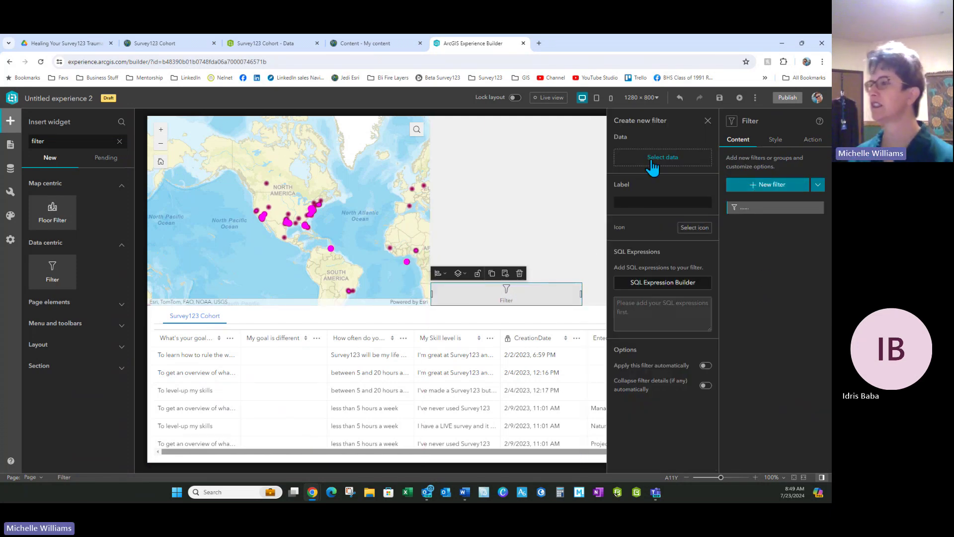
{"action": "left_click", "coordinate": [653, 158]}
{"action": "left_click", "coordinate": [620, 177]}
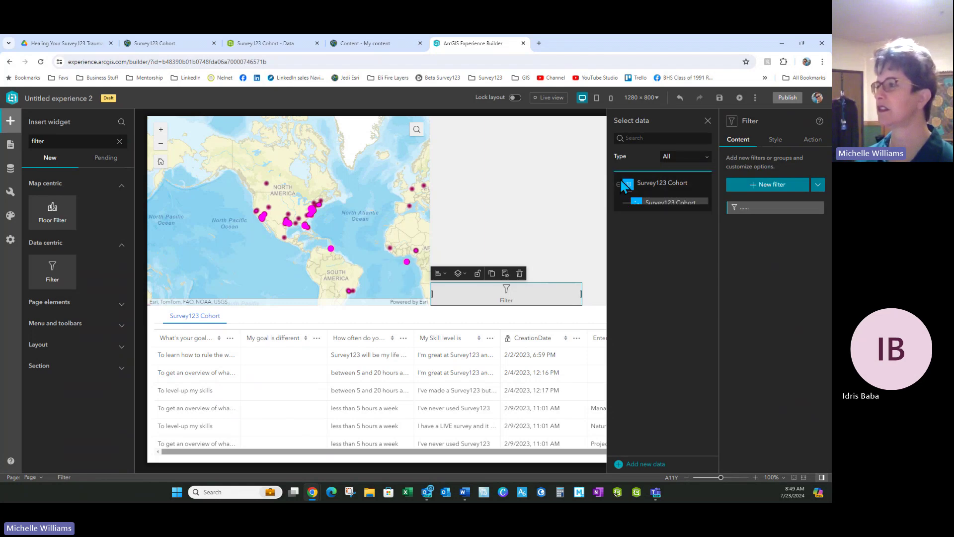
{"action": "left_click", "coordinate": [662, 199]}
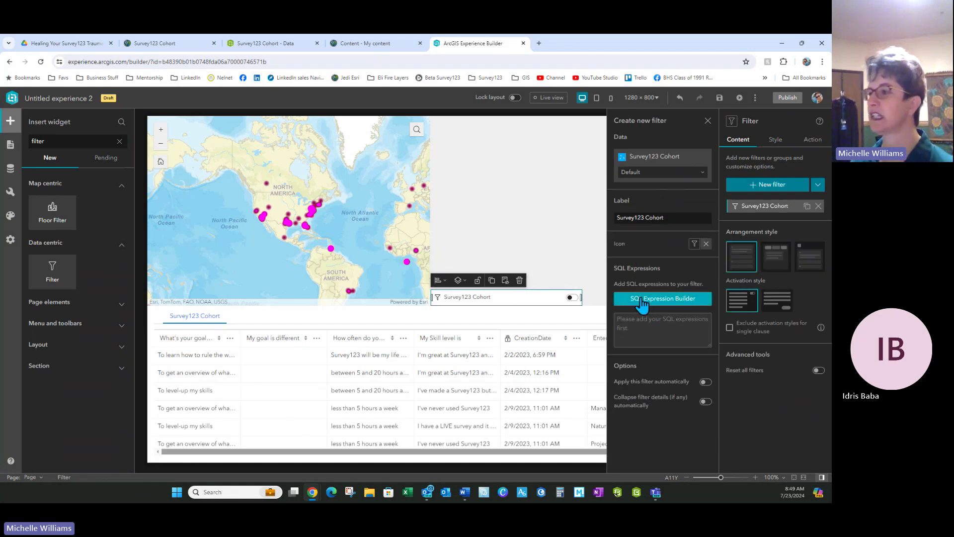
Step: Add the clause My Skill level is "I'm great at Survey123 and I'm here to gather a few new nuggets" and label the filter "Survey123 Guru"
{"action": "left_click", "coordinate": [660, 298]}
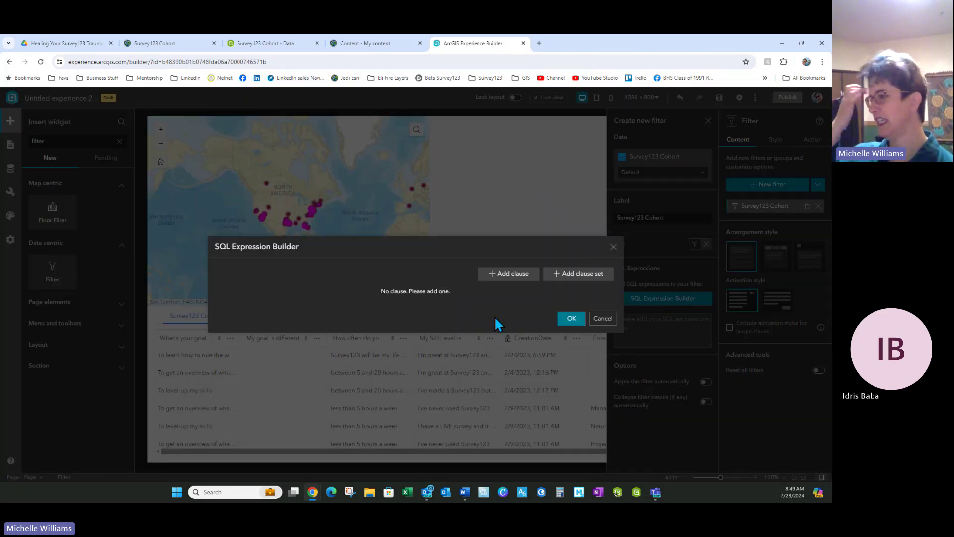
{"action": "left_click", "coordinate": [499, 271]}
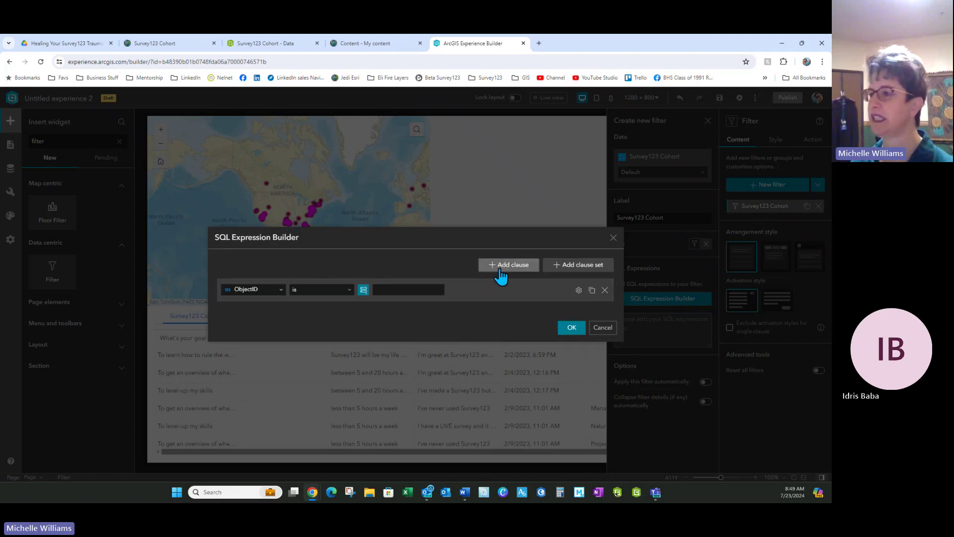
{"action": "left_click", "coordinate": [276, 291]}
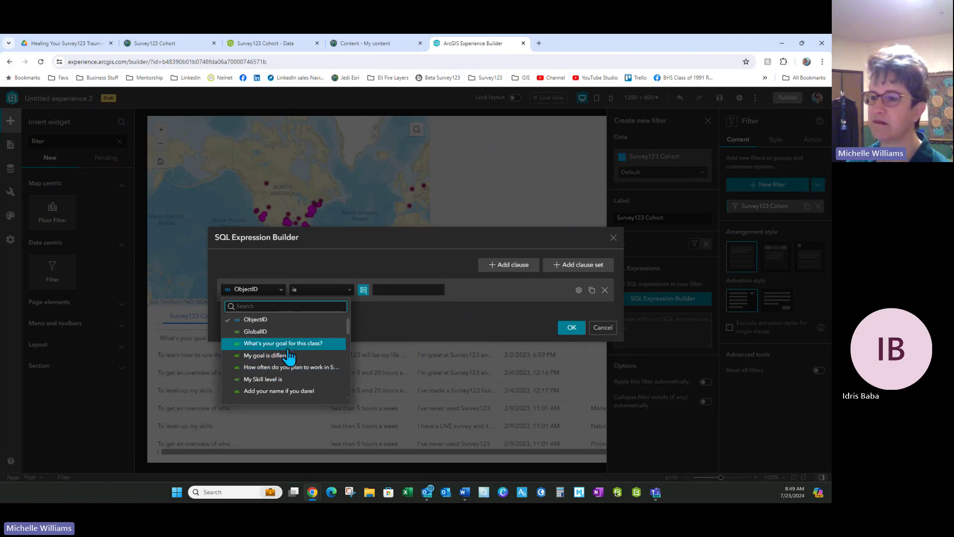
{"action": "left_click", "coordinate": [256, 380]}
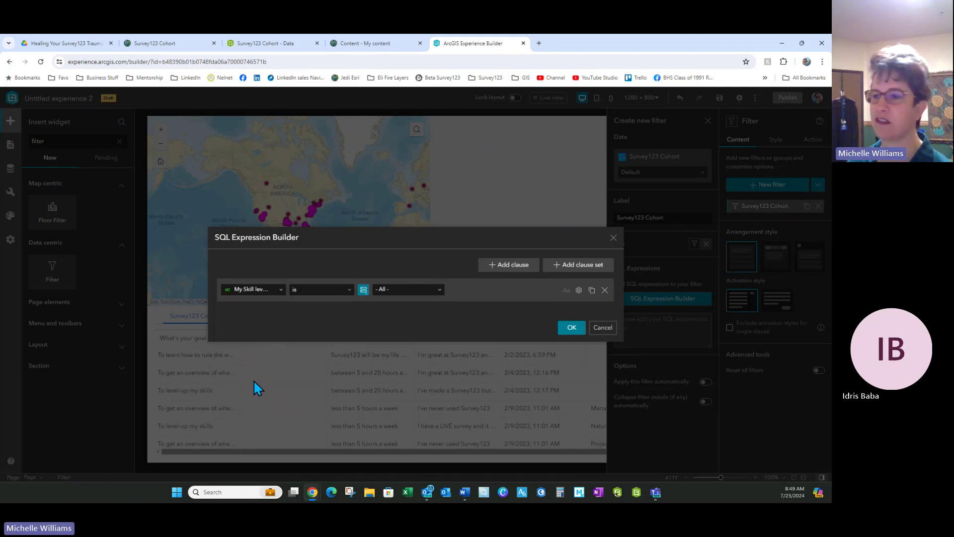
{"action": "left_click", "coordinate": [439, 289]}
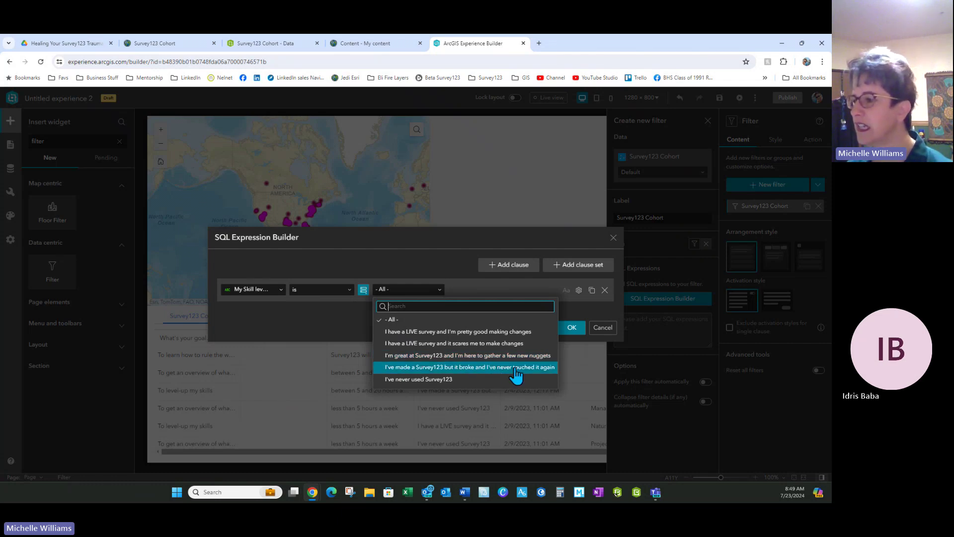
{"action": "left_click", "coordinate": [470, 355]}
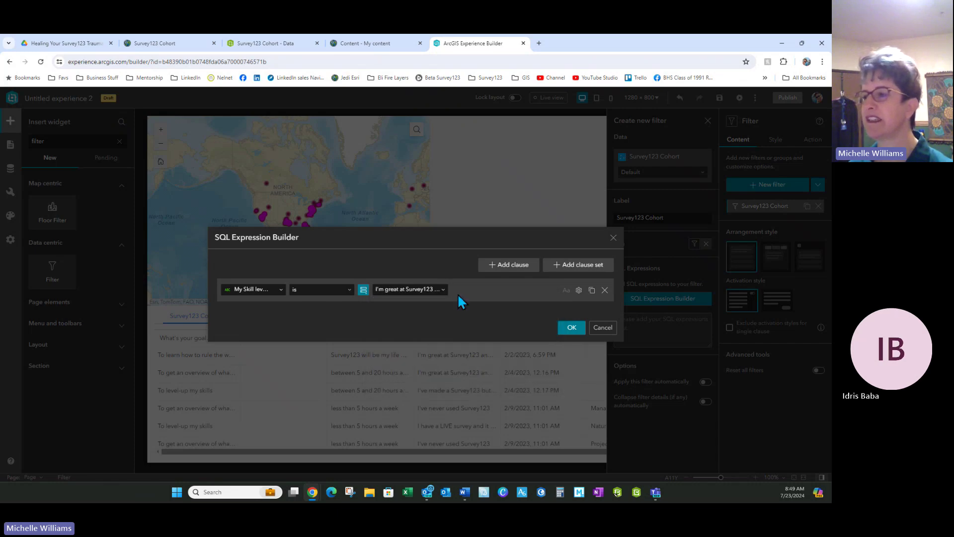
{"action": "left_click", "coordinate": [571, 327]}
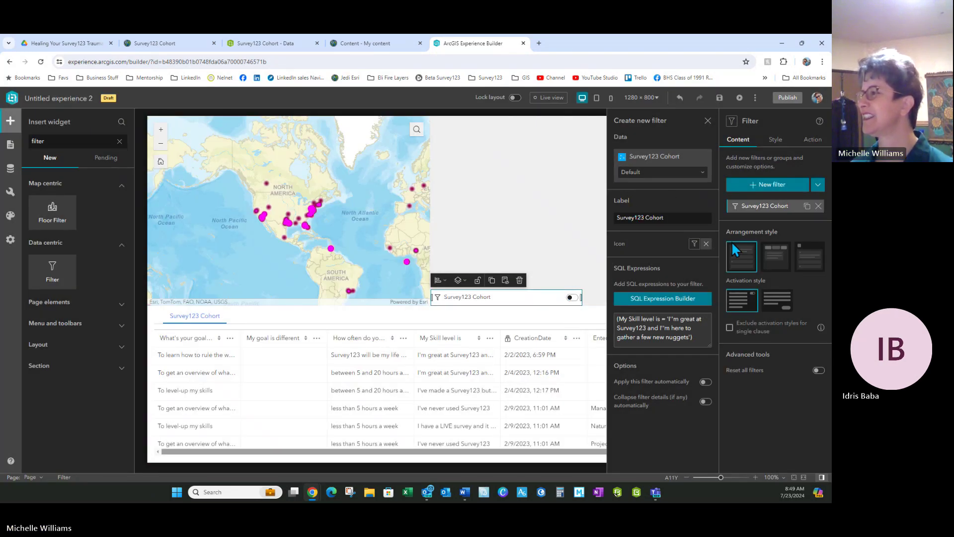
{"action": "left_click", "coordinate": [688, 218]}
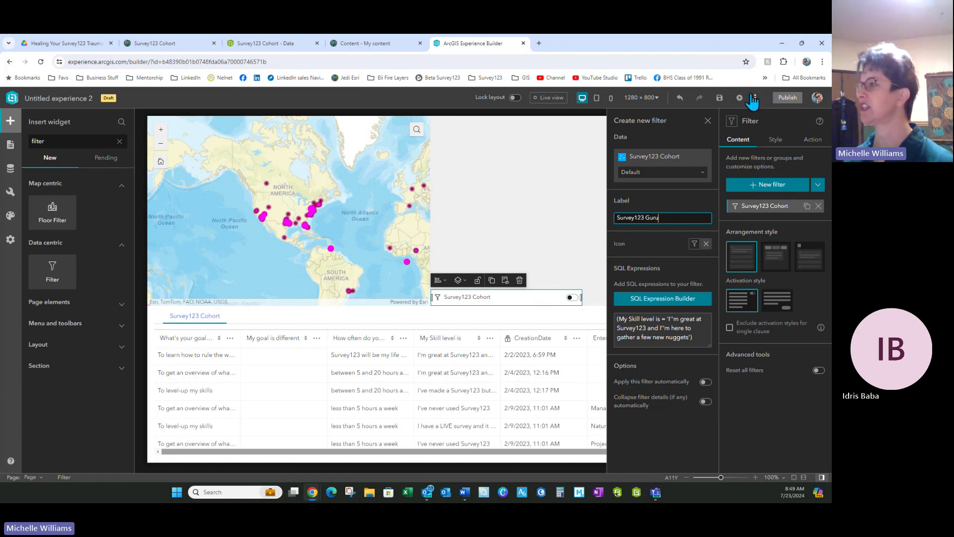
Step: Add a second filter on the Survey123 Cohort layer and label it "Survey123 Youngling and Padawan"
{"action": "left_click", "coordinate": [780, 185]}
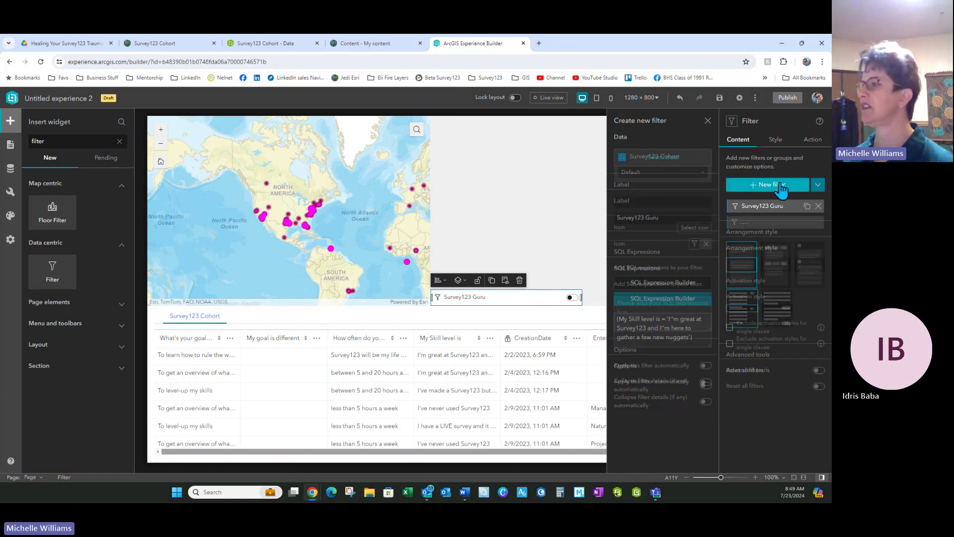
{"action": "left_click", "coordinate": [662, 156]}
{"action": "left_click", "coordinate": [627, 178]}
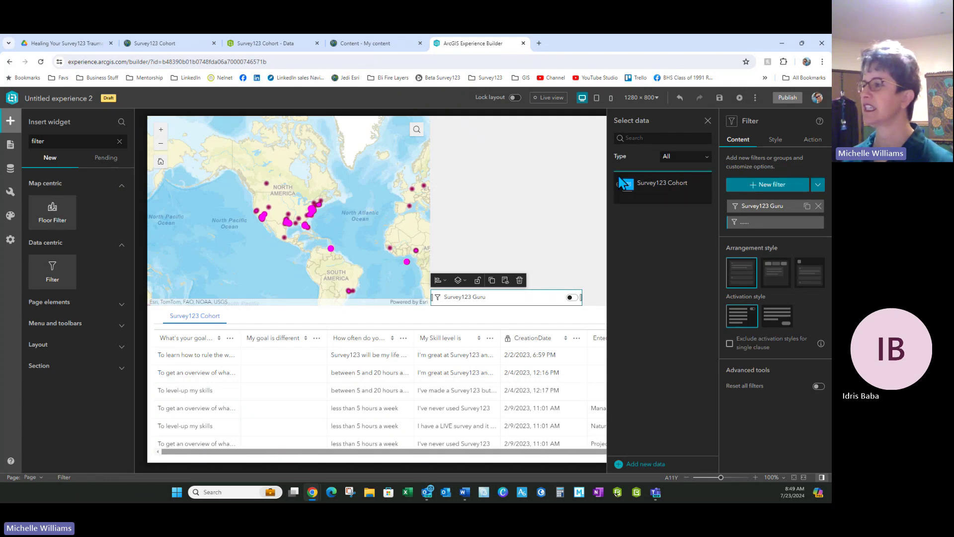
{"action": "left_click", "coordinate": [651, 201]}
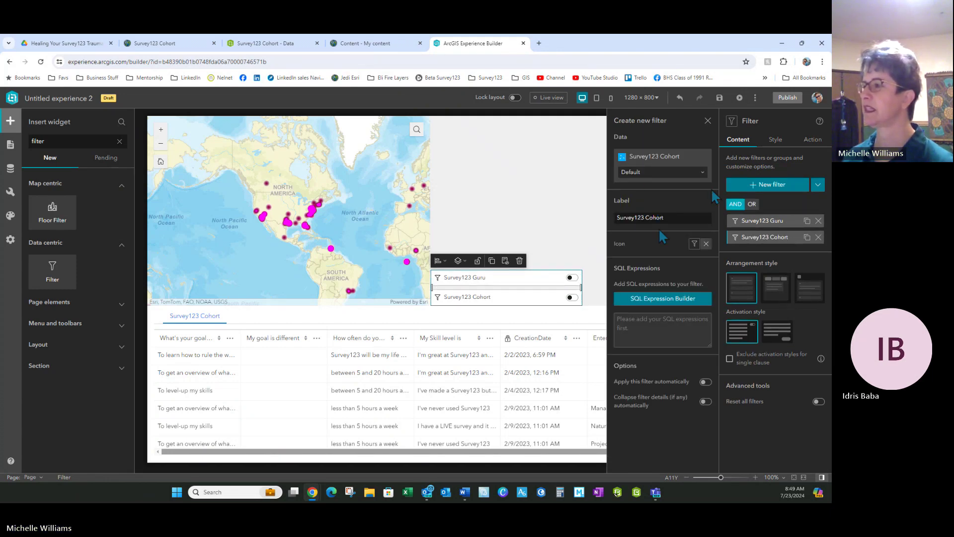
{"action": "left_click", "coordinate": [682, 217]}
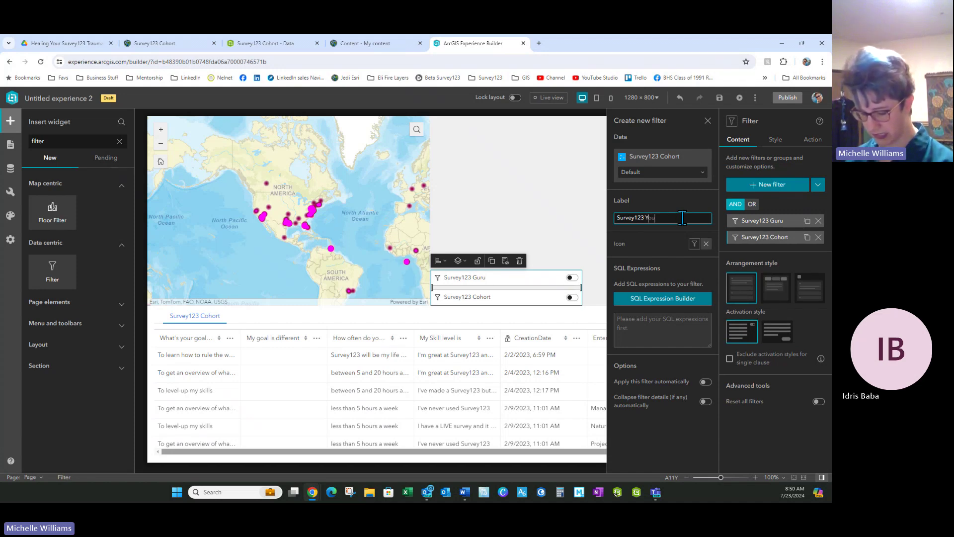
{"action": "type", "text": "ling"}
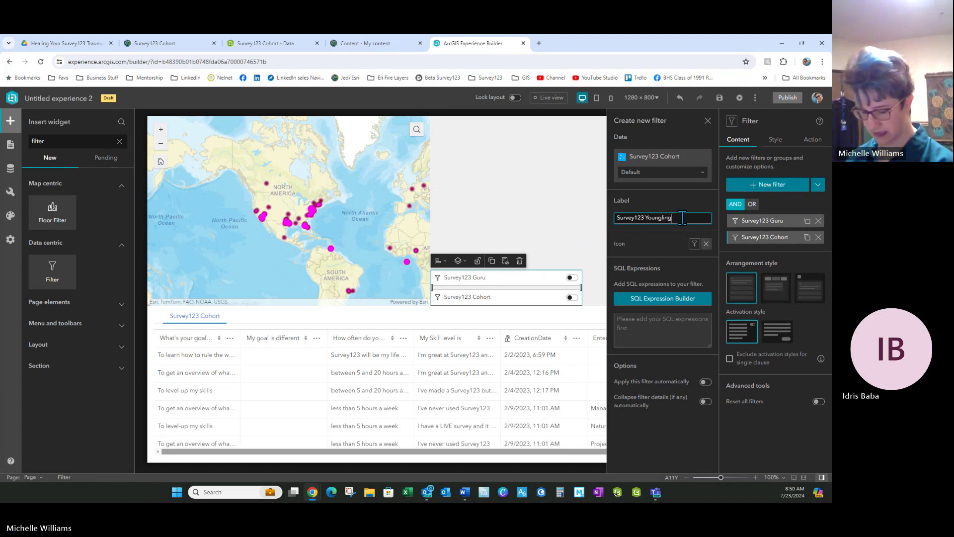
{"action": "type", "text": "s and"}
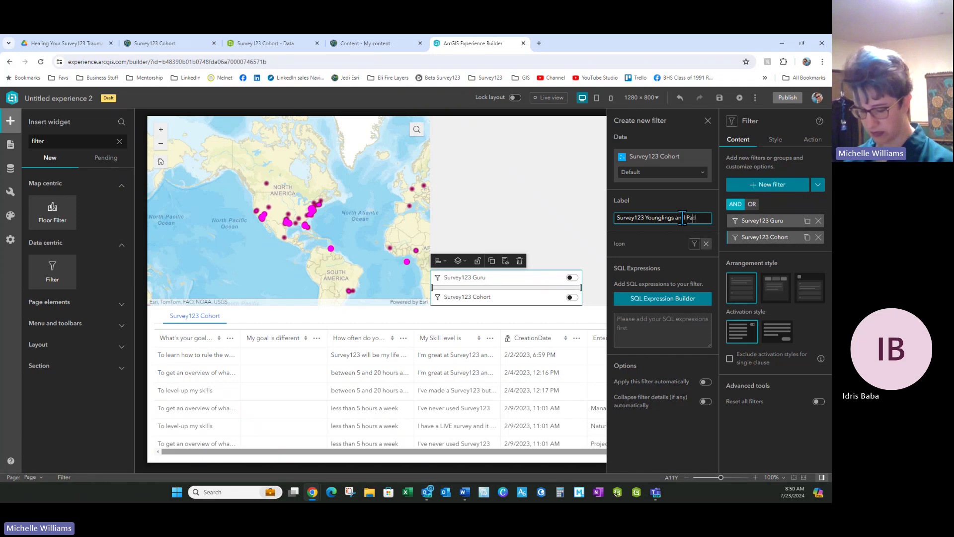
{"action": "type", "text": " Padawan"}
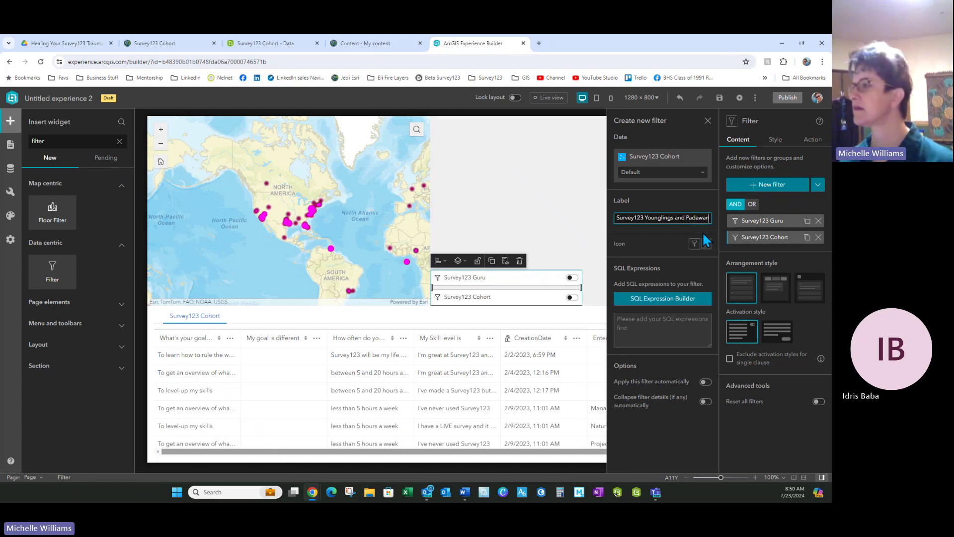
{"action": "left_click", "coordinate": [673, 217]}
{"action": "key", "text": "BackSpace"}
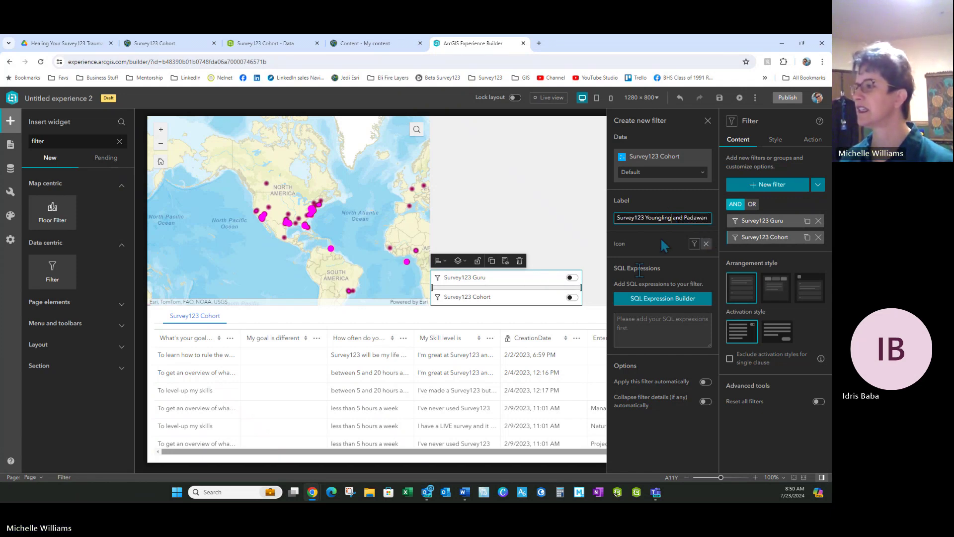
Step: Add the clause My Skill level is not "I'm great at Survey123 and I'm here to gather a few new nuggets" and widen the Filter widget slightly
{"action": "left_click", "coordinate": [641, 297]}
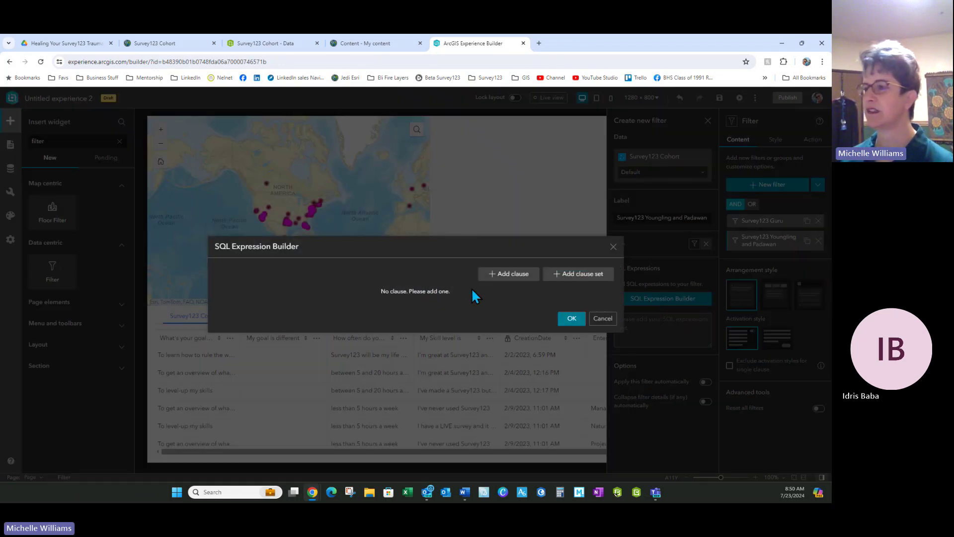
{"action": "left_click", "coordinate": [512, 268]}
{"action": "left_click", "coordinate": [278, 290]}
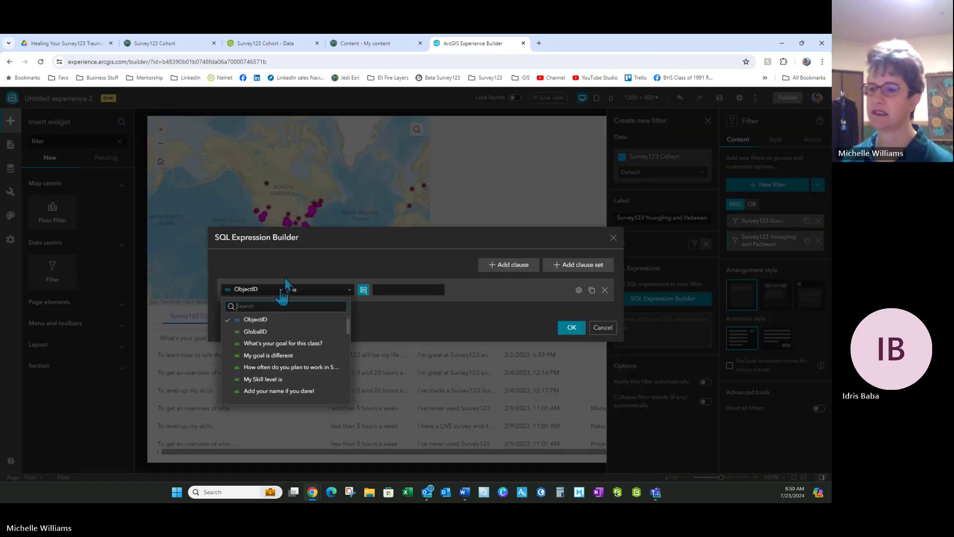
{"action": "left_click", "coordinate": [266, 381]}
{"action": "left_click", "coordinate": [347, 289]}
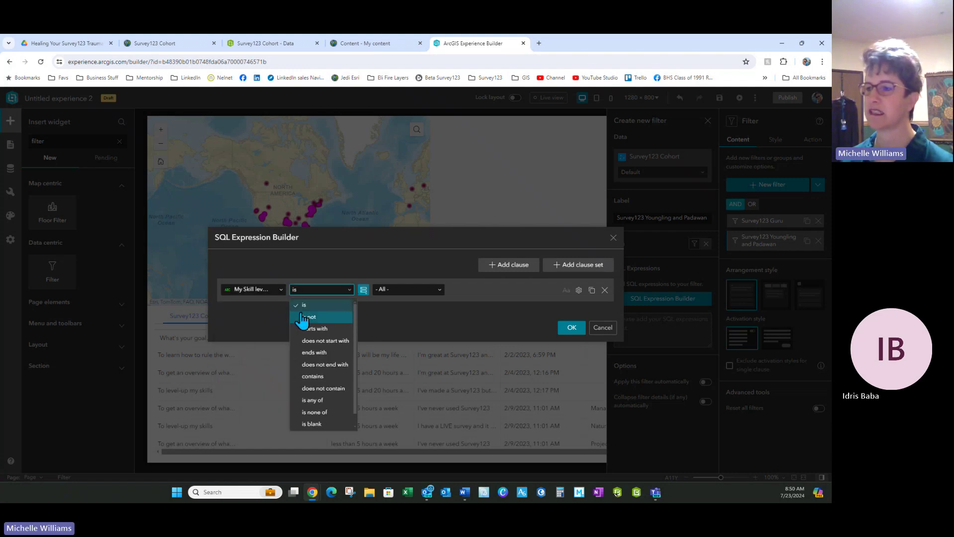
{"action": "left_click", "coordinate": [310, 313]}
{"action": "left_click", "coordinate": [437, 293]}
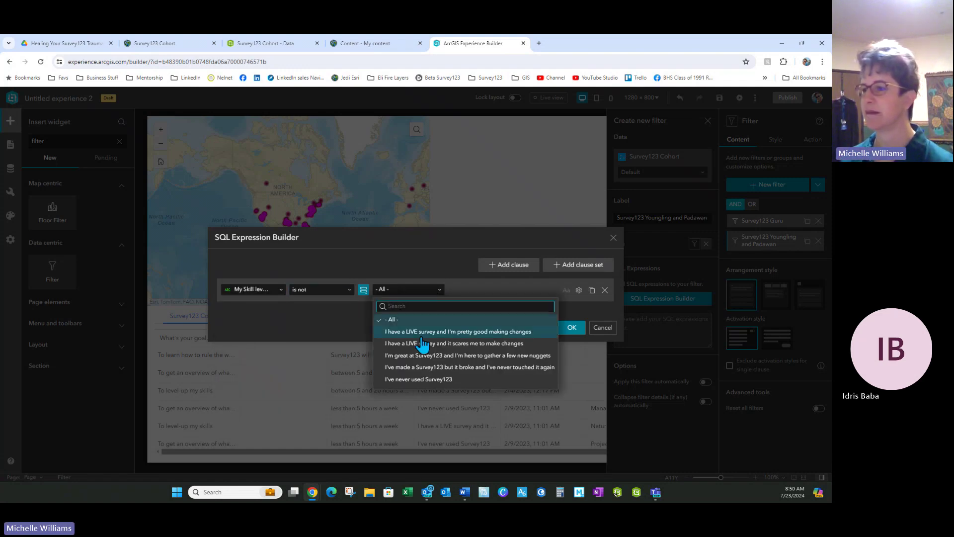
{"action": "left_click", "coordinate": [480, 356]}
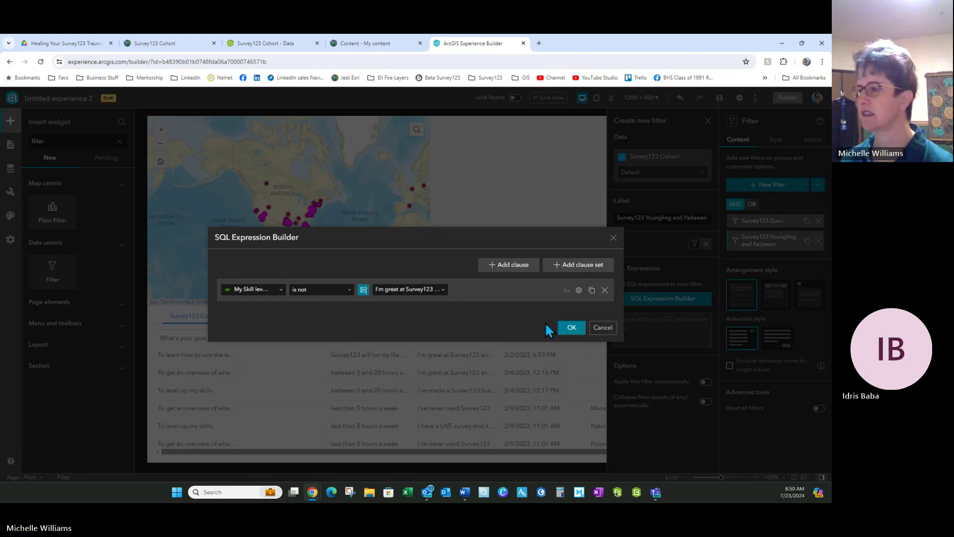
{"action": "left_click", "coordinate": [572, 326]}
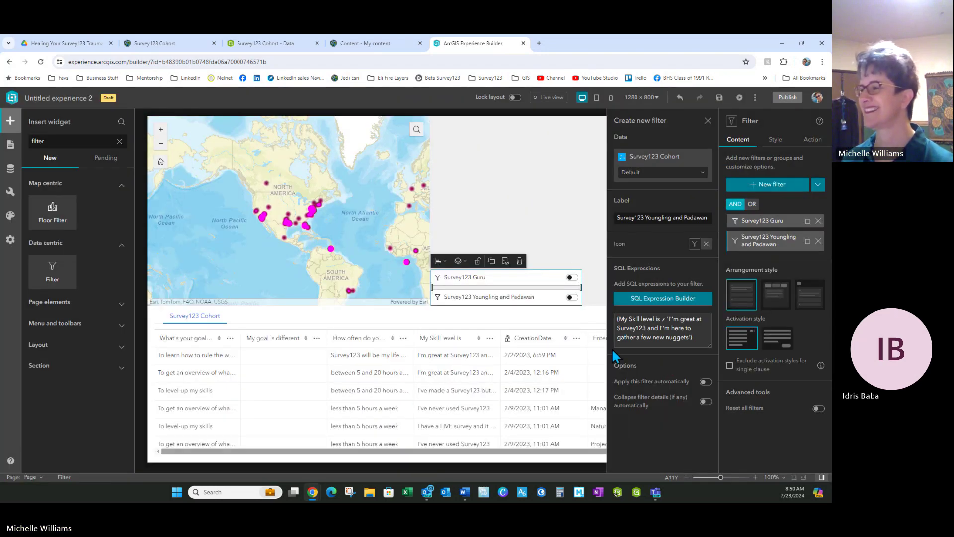
{"action": "left_click_drag", "start_coordinate": [581, 287], "coordinate": [606, 287]}
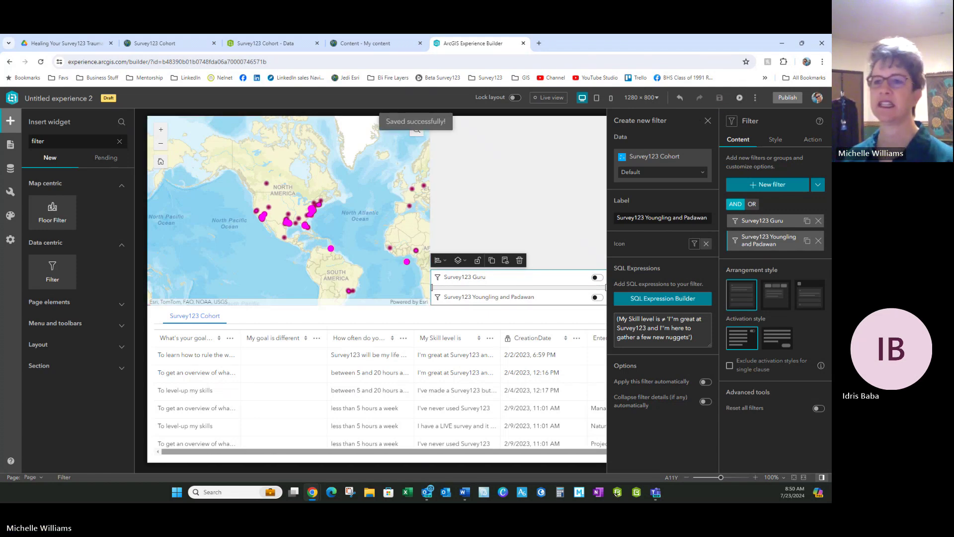
Step: Add a Select widget beside the map and shorten it to fit directly above the two filters
{"action": "left_click", "coordinate": [119, 141]}
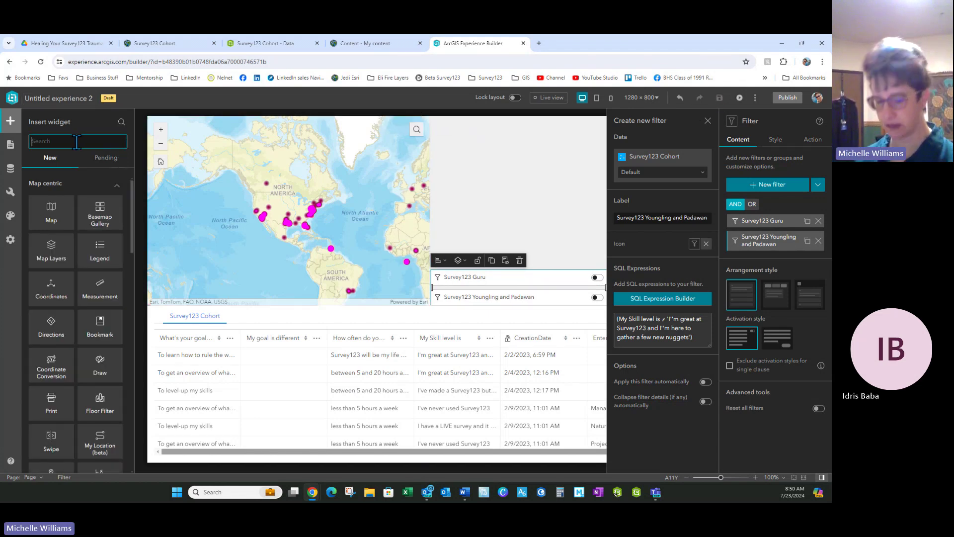
{"action": "type", "text": "sele"}
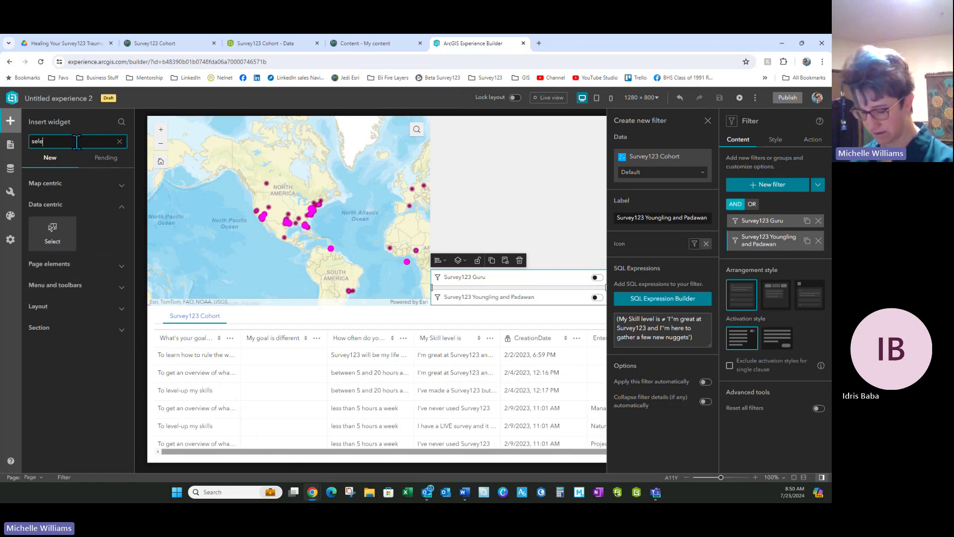
{"action": "type", "text": "ct"}
{"action": "left_click_drag", "start_coordinate": [52, 230], "coordinate": [461, 193]}
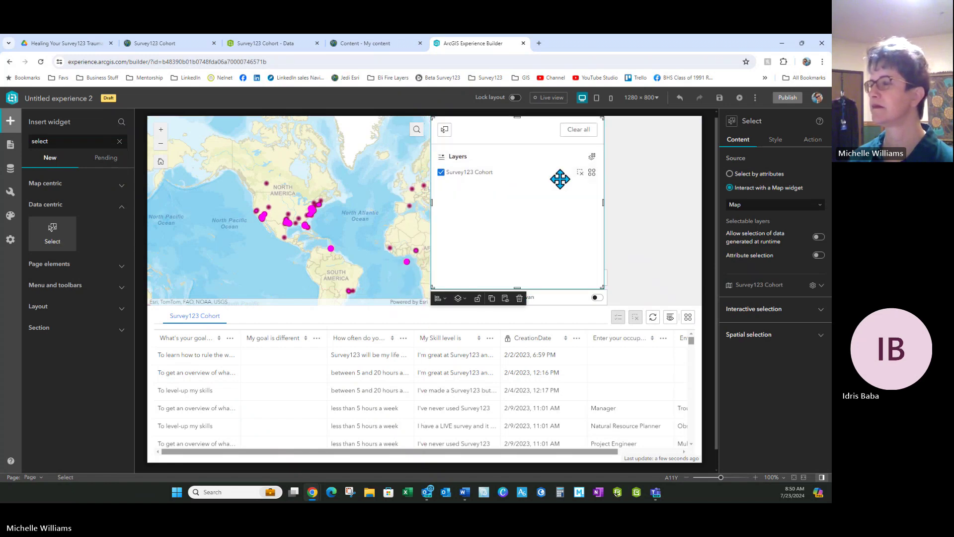
{"action": "mouse_move", "coordinate": [516, 286]}
{"action": "left_mouse_down"}
{"action": "mouse_move", "coordinate": [514, 259]}
{"action": "mouse_move", "coordinate": [516, 269]}
{"action": "left_mouse_up"}
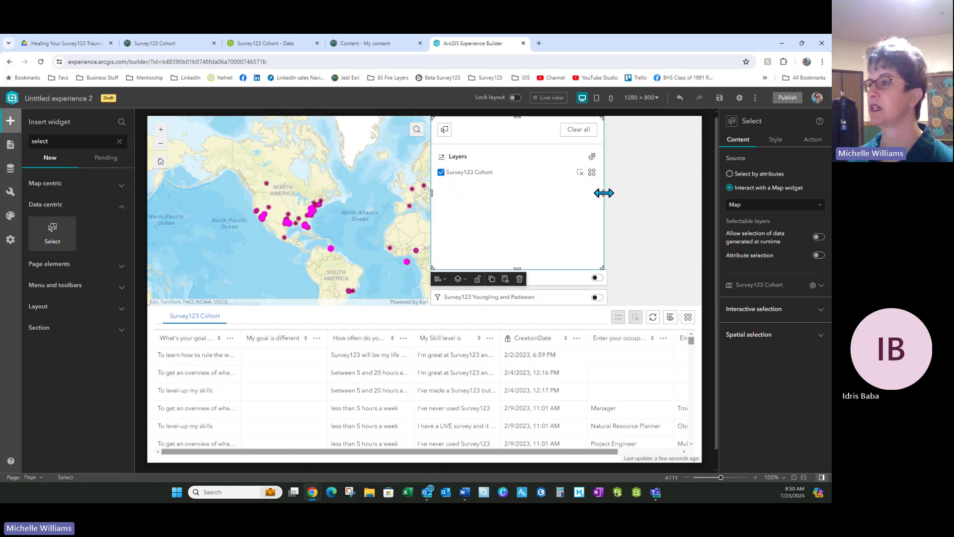
{"action": "left_click_drag", "start_coordinate": [519, 119], "coordinate": [520, 202]}
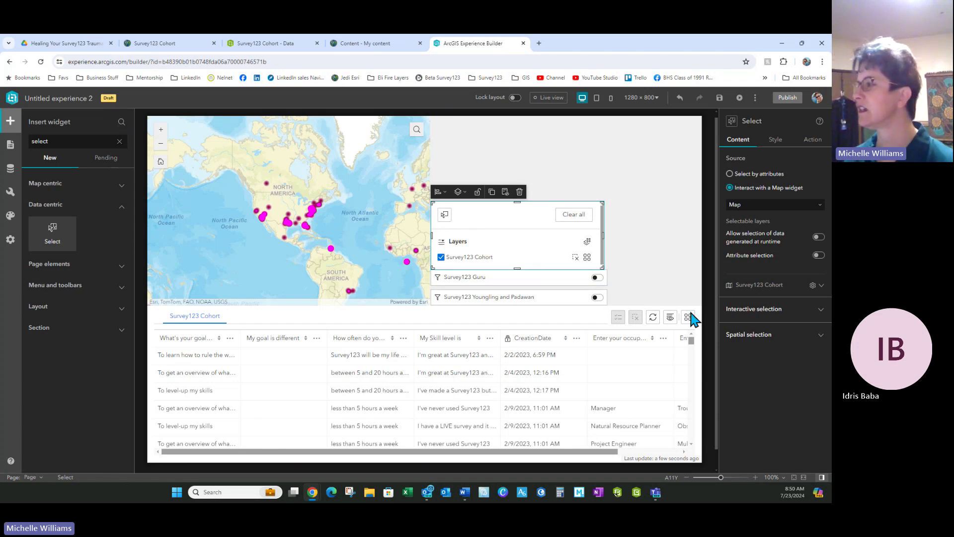
Step: Check the Select widget's map source and interactive selection tools without changing them, and save the experience
{"action": "left_click", "coordinate": [759, 206]}
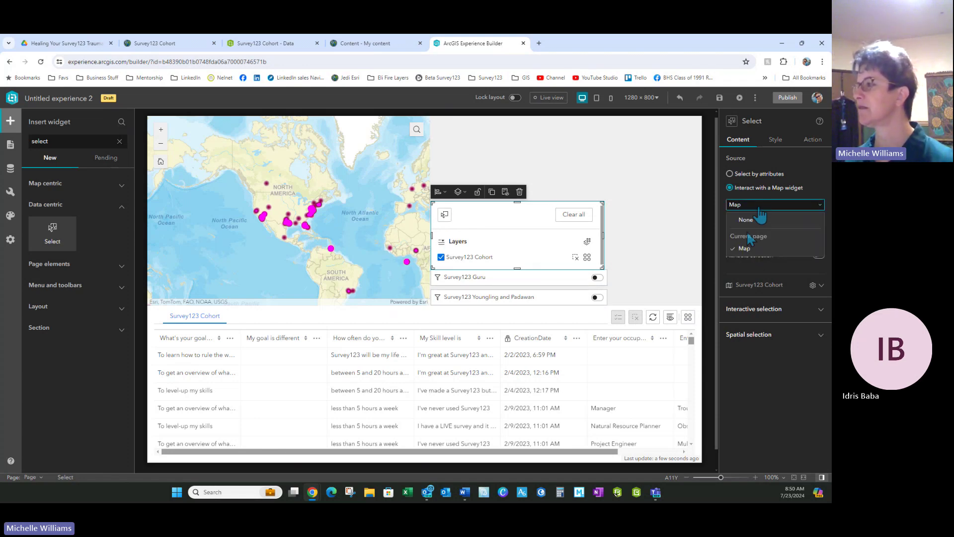
{"action": "left_click", "coordinate": [805, 177]}
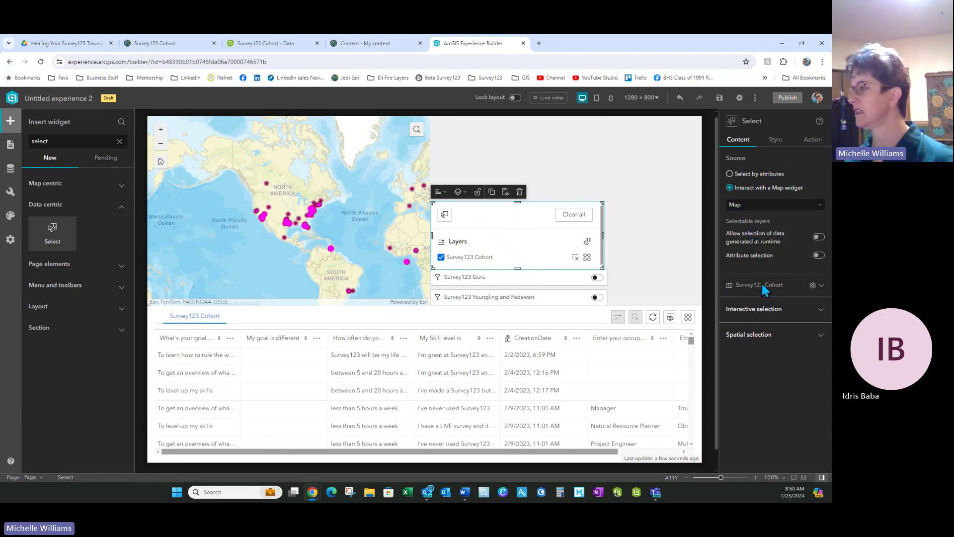
{"action": "left_click", "coordinate": [814, 312]}
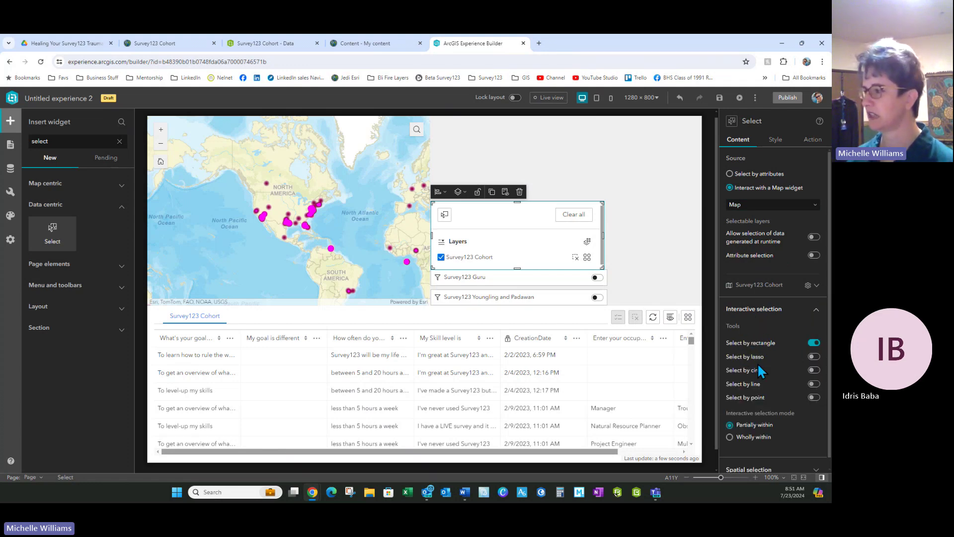
{"action": "scroll", "coordinate": [785, 380], "scroll_direction": "down", "scroll_amount": 1}
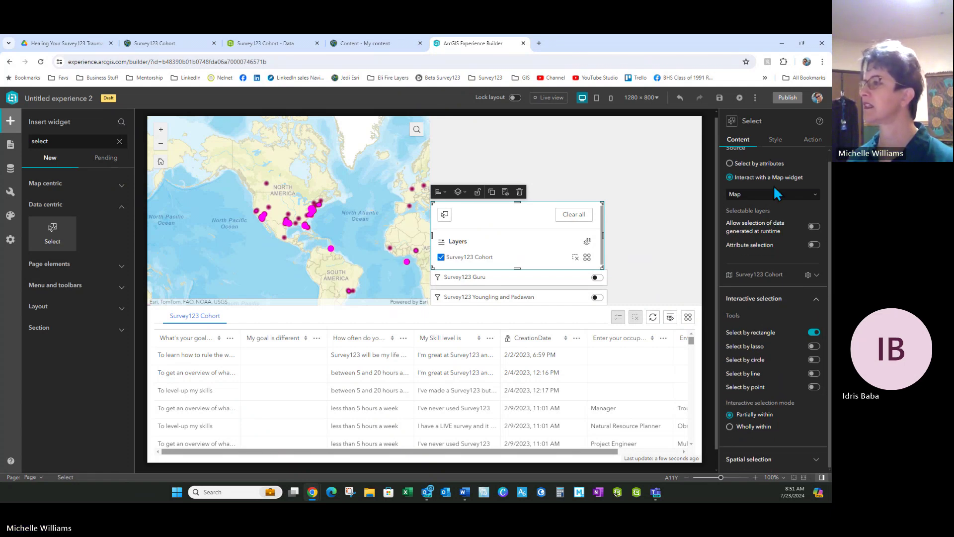
{"action": "left_click", "coordinate": [719, 98]}
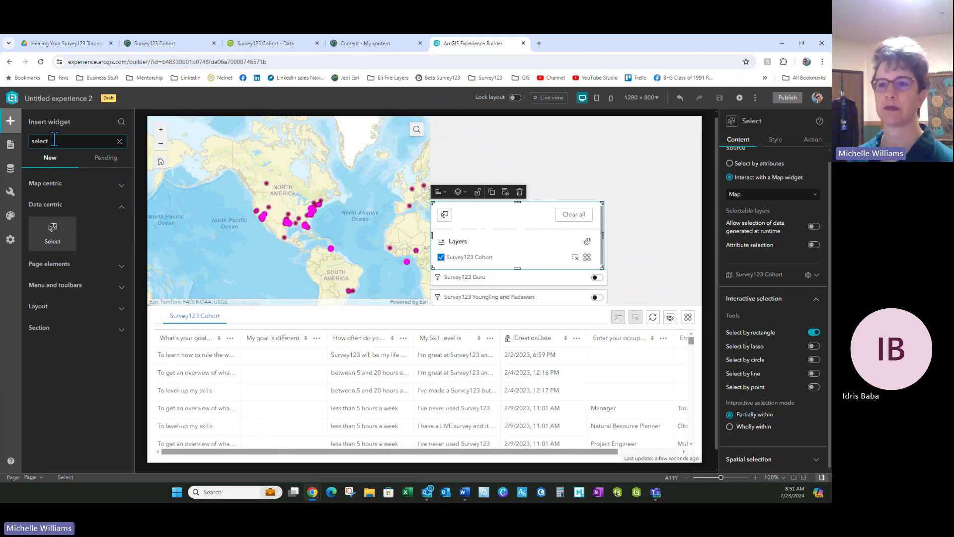
Step: Find the Feature Report widget, add it to the page and place it at the page's edge, over the Select widget's end
{"action": "left_click", "coordinate": [119, 141]}
{"action": "type", "text": "report"}
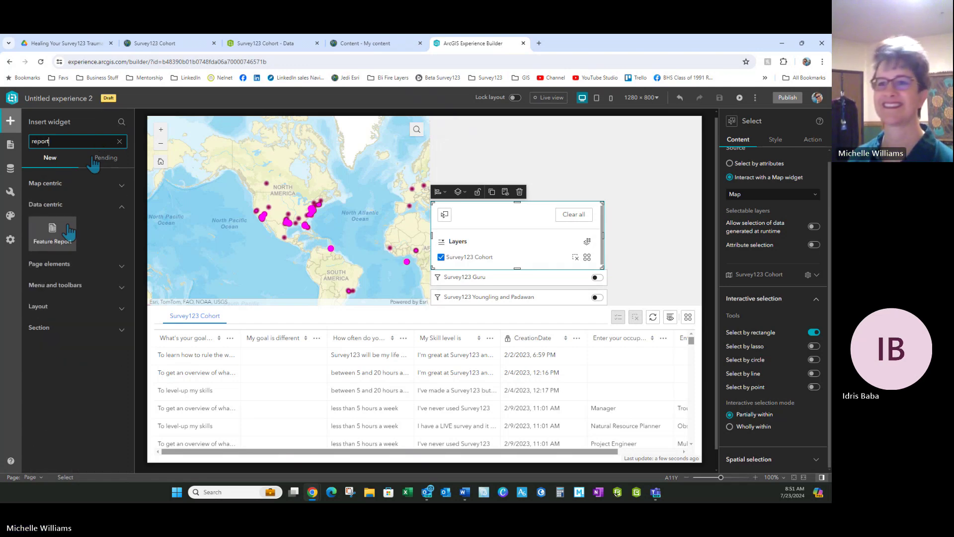
{"action": "left_click_drag", "start_coordinate": [53, 231], "coordinate": [461, 145]}
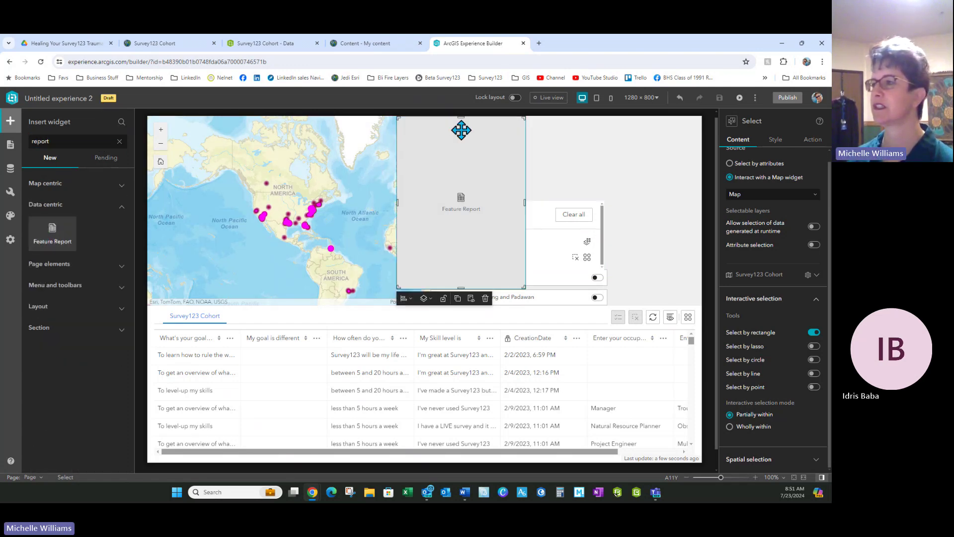
{"action": "left_click_drag", "start_coordinate": [525, 202], "coordinate": [686, 215]}
{"action": "left_click", "coordinate": [517, 213]}
{"action": "left_click", "coordinate": [665, 164]}
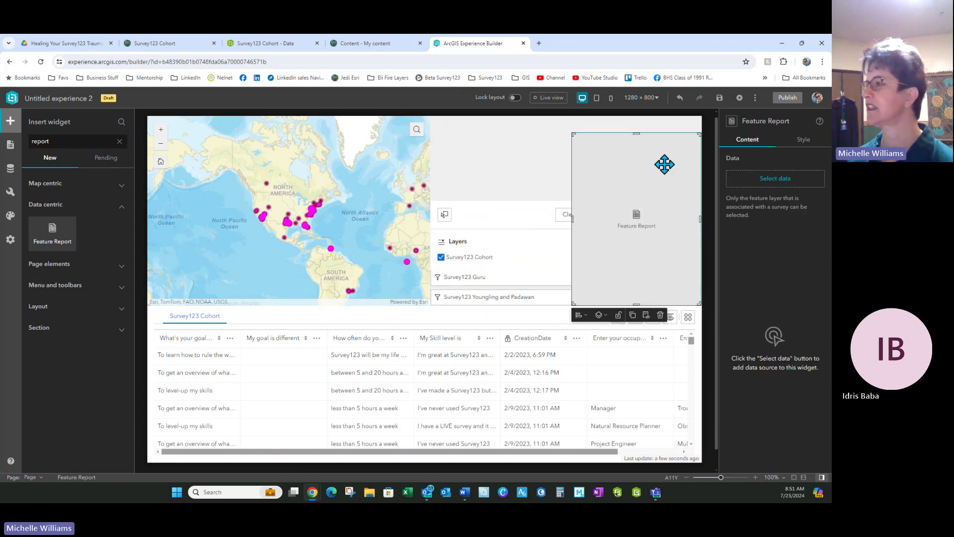
Step: Connect the Feature Report widget to the Survey123 Cohort feature layer
{"action": "left_click", "coordinate": [775, 178]}
{"action": "left_click", "coordinate": [621, 180]}
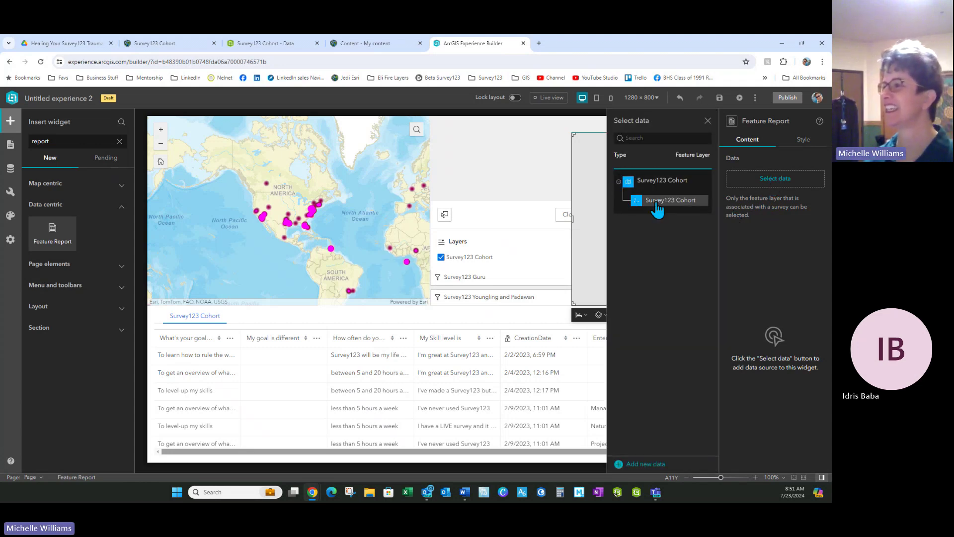
{"action": "left_click", "coordinate": [657, 207]}
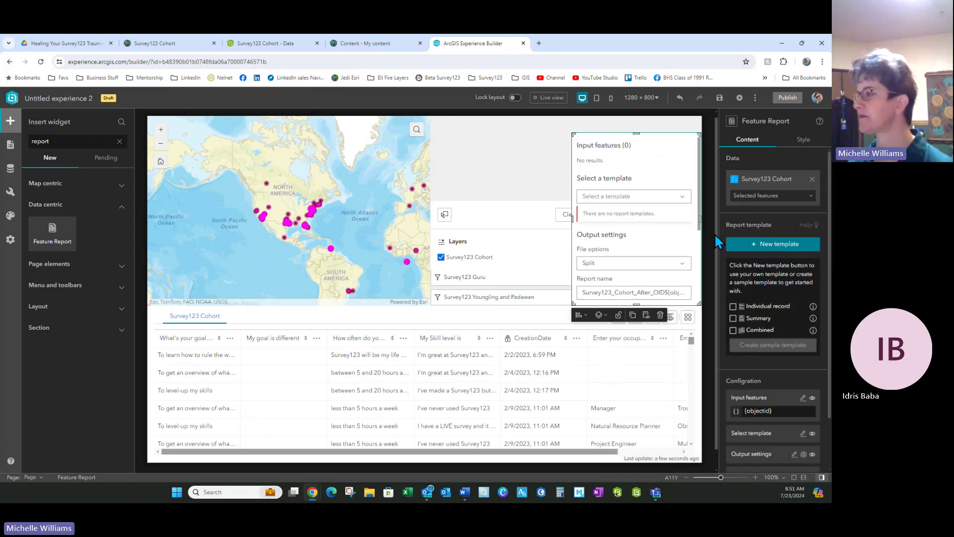
Step: Add the existing report template Survey123_Cohort_After_sampleTemplateIndividual to the Feature Report widget
{"action": "left_click", "coordinate": [792, 243]}
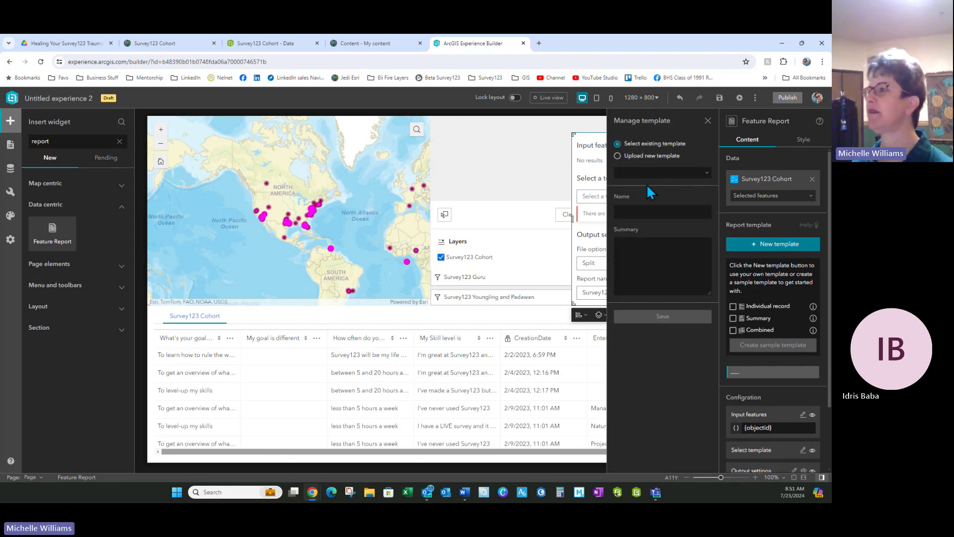
{"action": "left_click", "coordinate": [706, 173]}
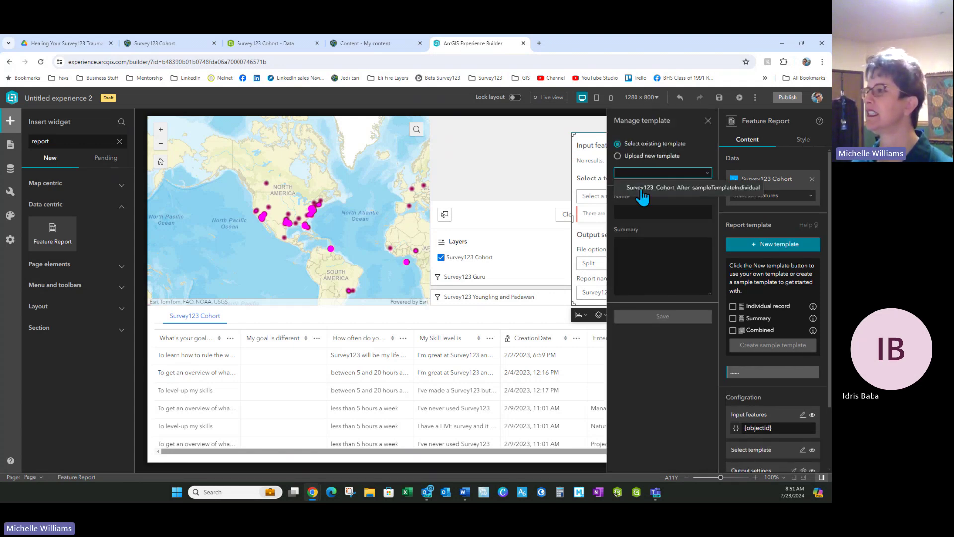
{"action": "left_click", "coordinate": [702, 188]}
{"action": "left_click", "coordinate": [658, 326]}
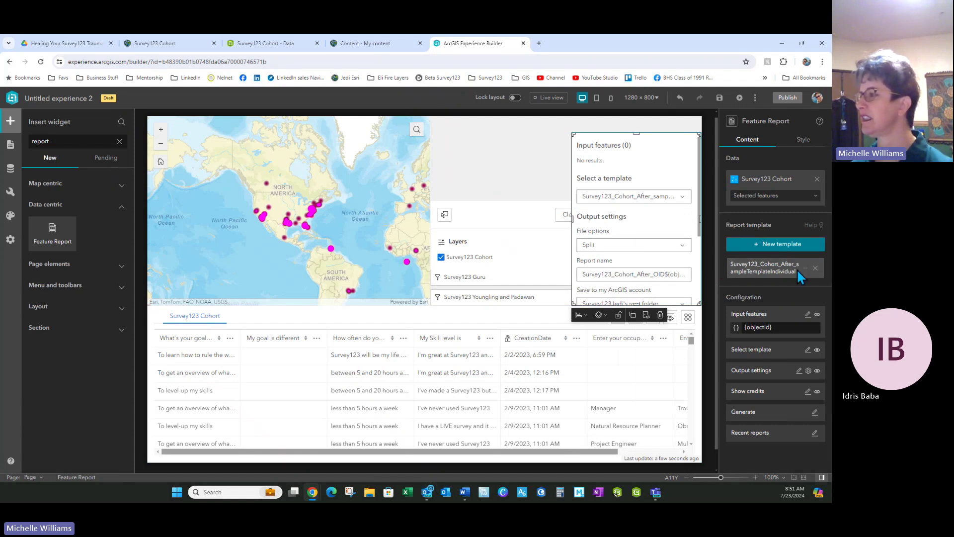
Step: Review the report's output settings, including the file option, report name, ArcGIS save location and format
{"action": "left_click", "coordinate": [808, 371]}
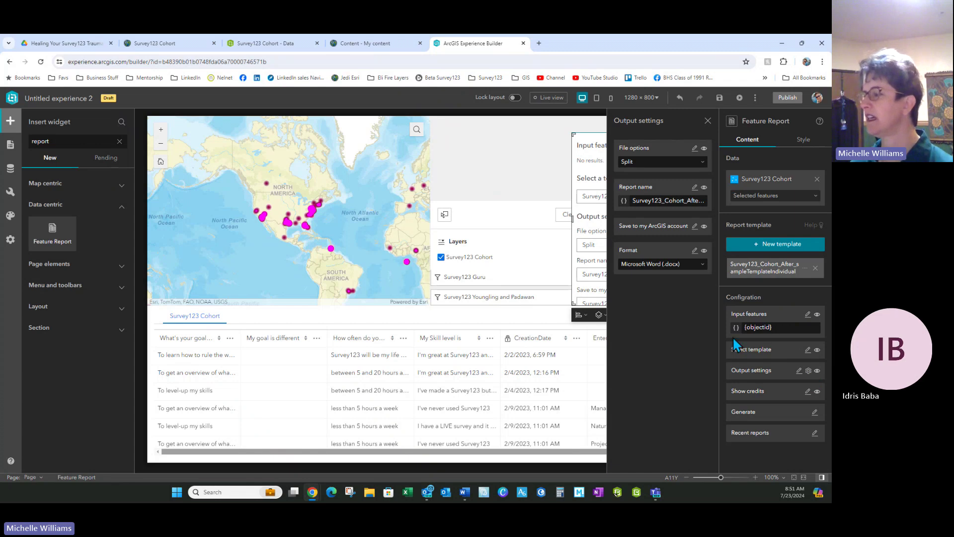
{"action": "left_click_drag", "start_coordinate": [661, 203], "coordinate": [704, 205]}
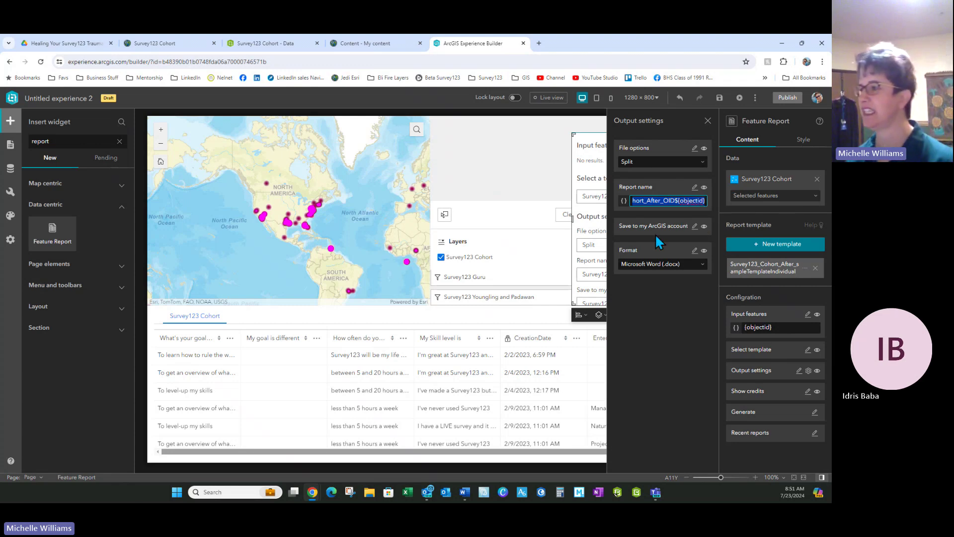
{"action": "left_click", "coordinate": [636, 226]}
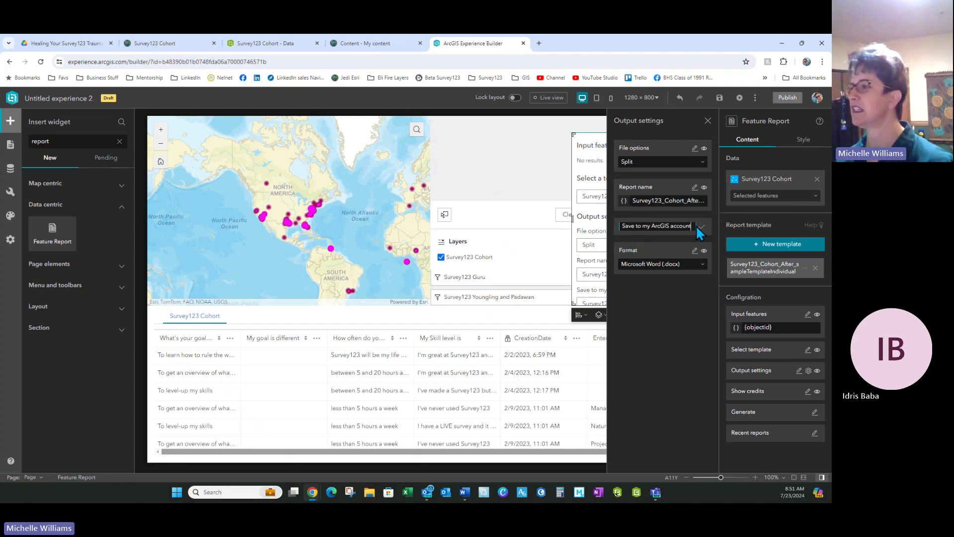
{"action": "left_click", "coordinate": [690, 362]}
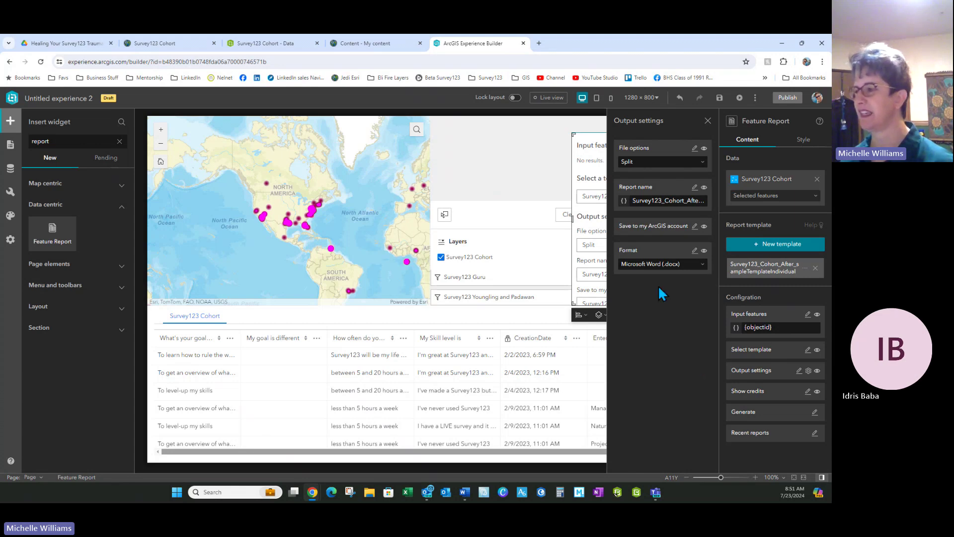
{"action": "left_click", "coordinate": [529, 151]}
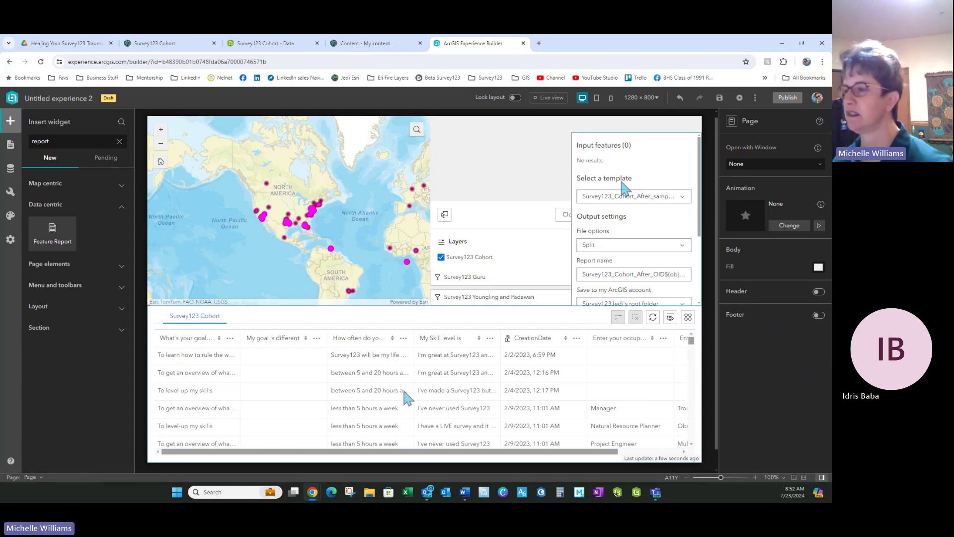
Step: Narrow the table to free the space beside it, and move the Feature Report widget down and enlarge it there
{"action": "left_click", "coordinate": [607, 315]}
{"action": "left_click_drag", "start_coordinate": [700, 384], "coordinate": [564, 385]}
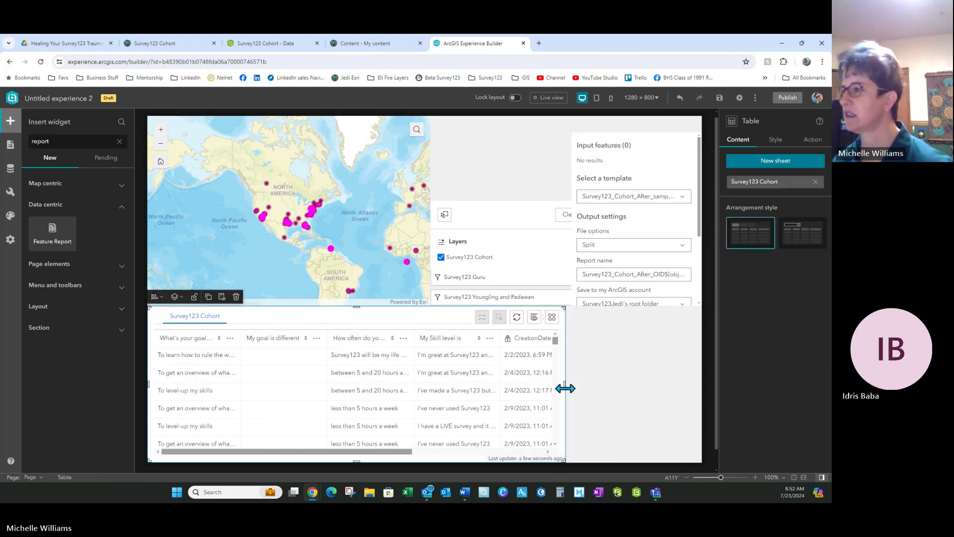
{"action": "left_click", "coordinate": [660, 145]}
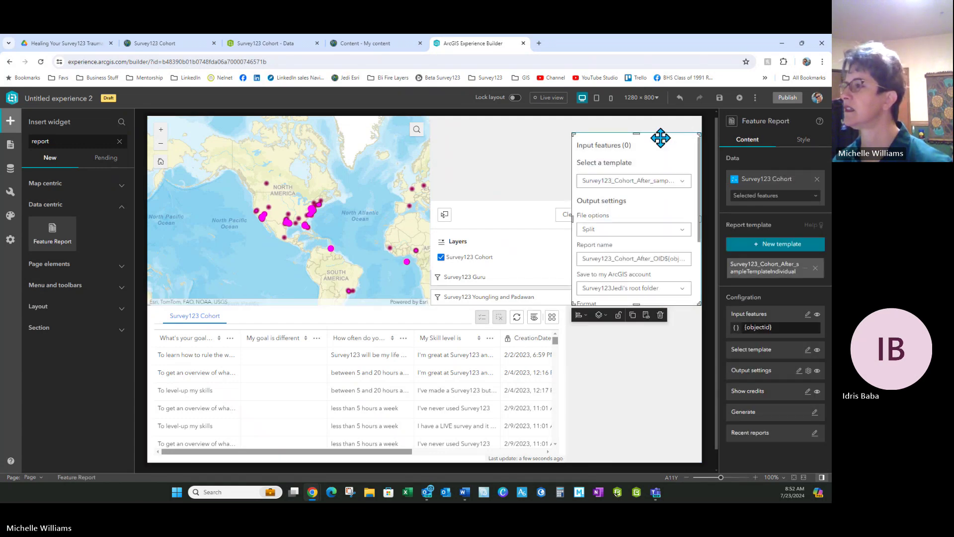
{"action": "left_click_drag", "start_coordinate": [666, 138], "coordinate": [720, 283]}
{"action": "left_click_drag", "start_coordinate": [638, 282], "coordinate": [633, 198]}
Step: Fit the Select widget directly above the Feature Report widget, and move the Filter widget onto the map's lower edge
{"action": "left_click_drag", "start_coordinate": [511, 214], "coordinate": [596, 147]}
{"action": "left_click_drag", "start_coordinate": [529, 166], "coordinate": [574, 167]}
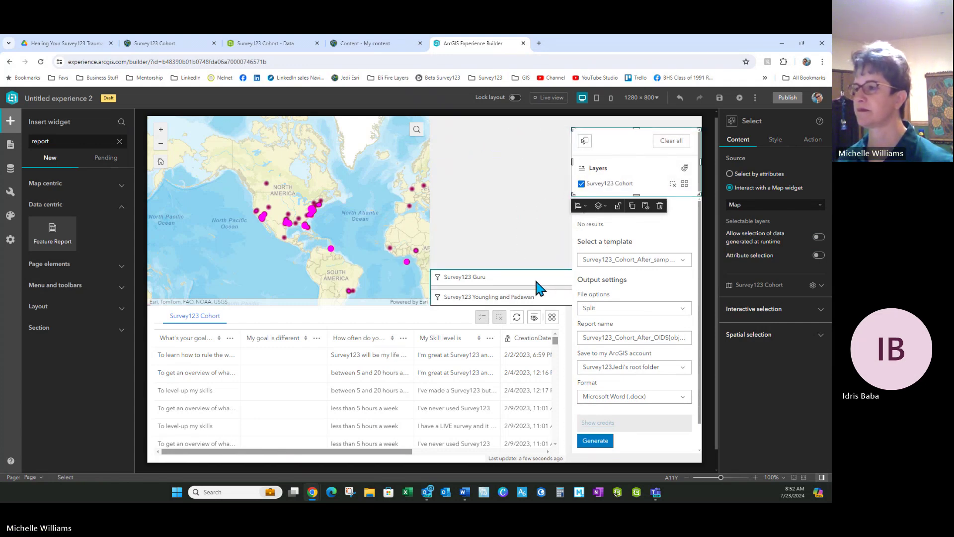
{"action": "left_click", "coordinate": [536, 274]}
{"action": "left_click_drag", "start_coordinate": [536, 275], "coordinate": [259, 265]}
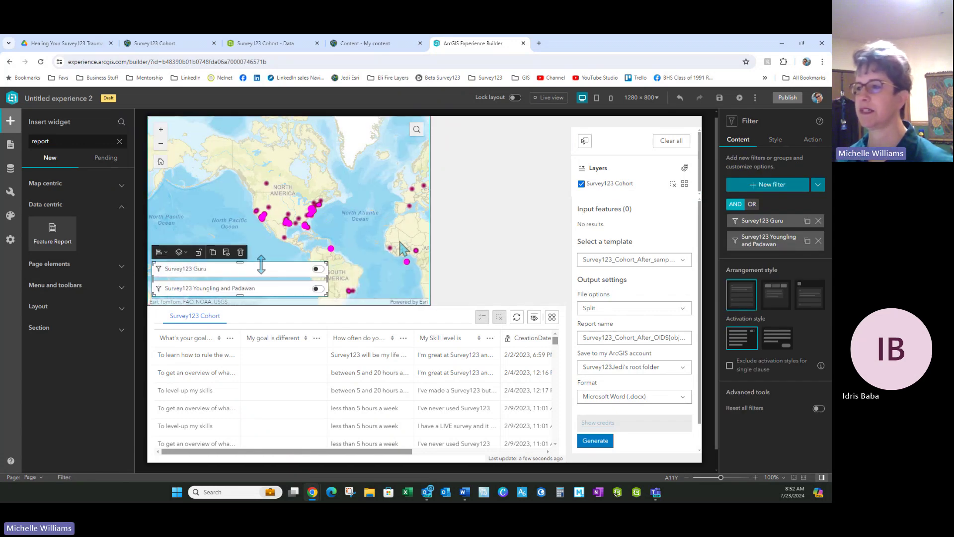
Step: Widen the map and the table so both reach the edge of the Feature Report column
{"action": "left_click", "coordinate": [433, 213]}
{"action": "left_click_drag", "start_coordinate": [429, 210], "coordinate": [571, 203]}
{"action": "left_click", "coordinate": [539, 330]}
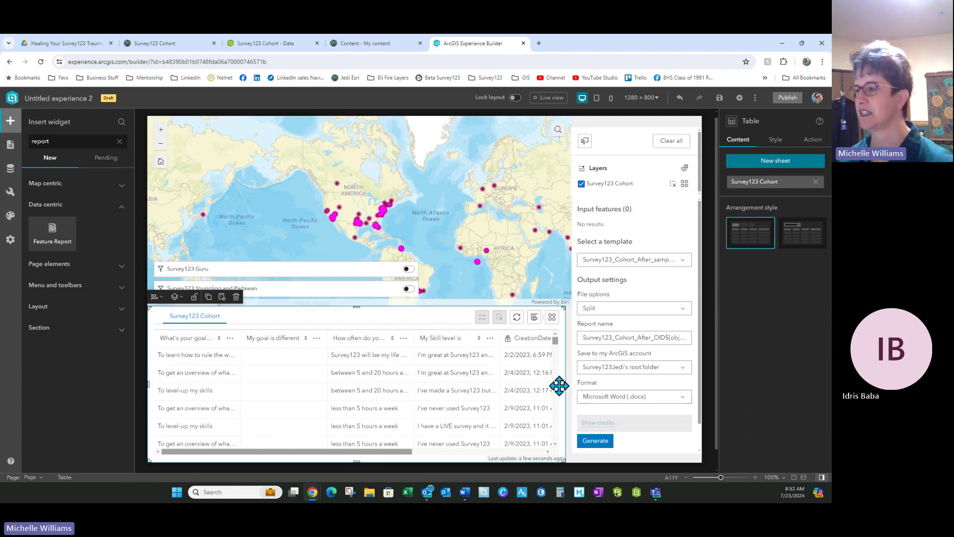
{"action": "left_click_drag", "start_coordinate": [562, 383], "coordinate": [567, 383]}
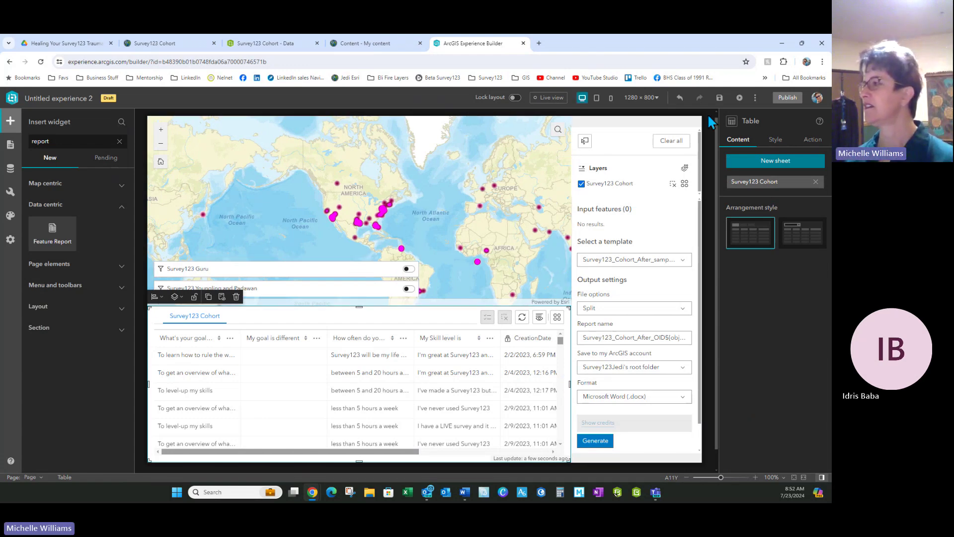
Step: Save the experience and make the Filter widget combine its two filters with OR
{"action": "left_click", "coordinate": [719, 98]}
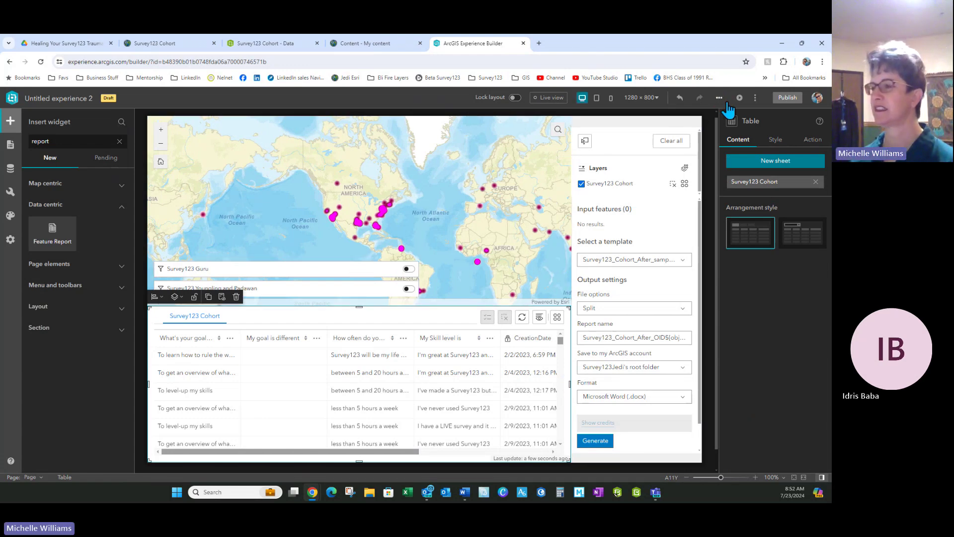
{"action": "left_click", "coordinate": [409, 273]}
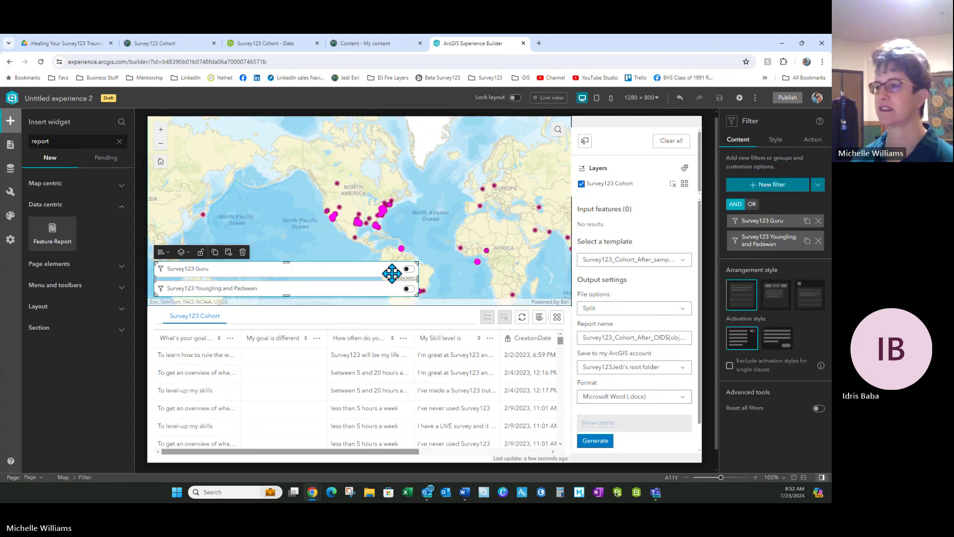
{"action": "left_click", "coordinate": [752, 204]}
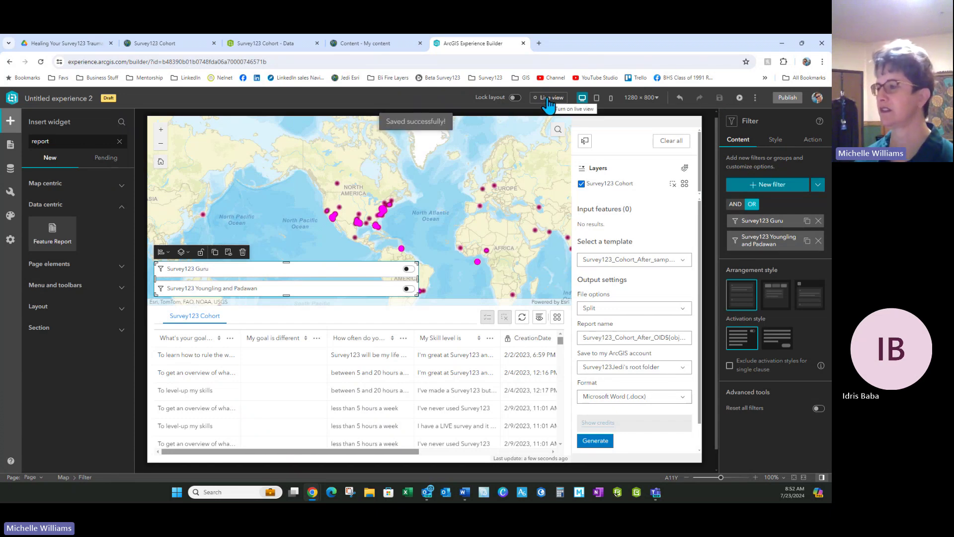
Step: In live view, turn on the Survey123 Guru filter and select the map points with a rectangle over the Americas
{"action": "left_click", "coordinate": [549, 98]}
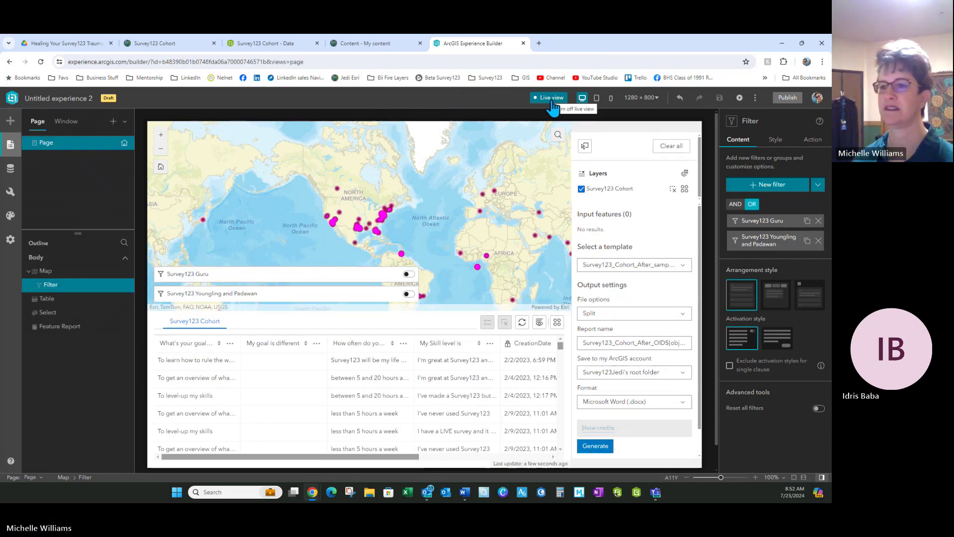
{"action": "left_click", "coordinate": [409, 274]}
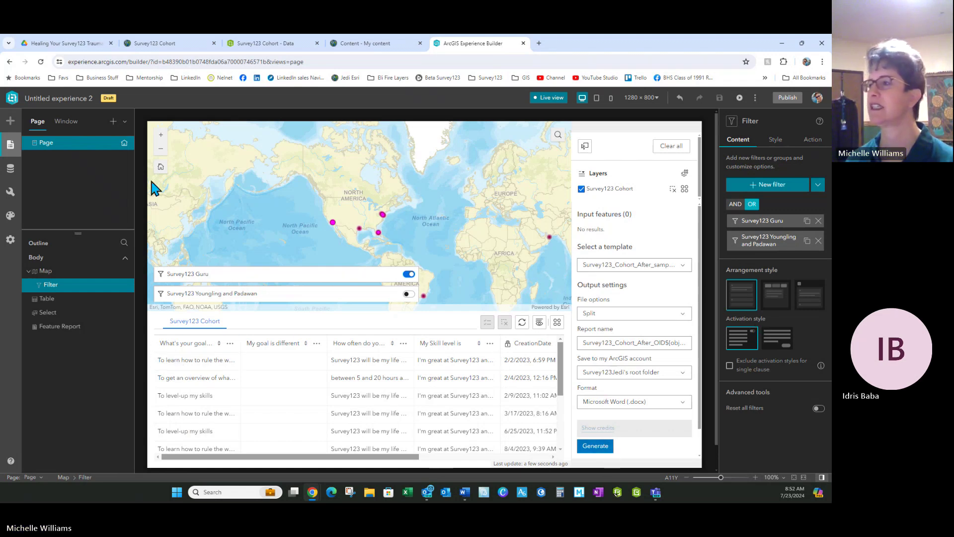
{"action": "left_click", "coordinate": [585, 145]}
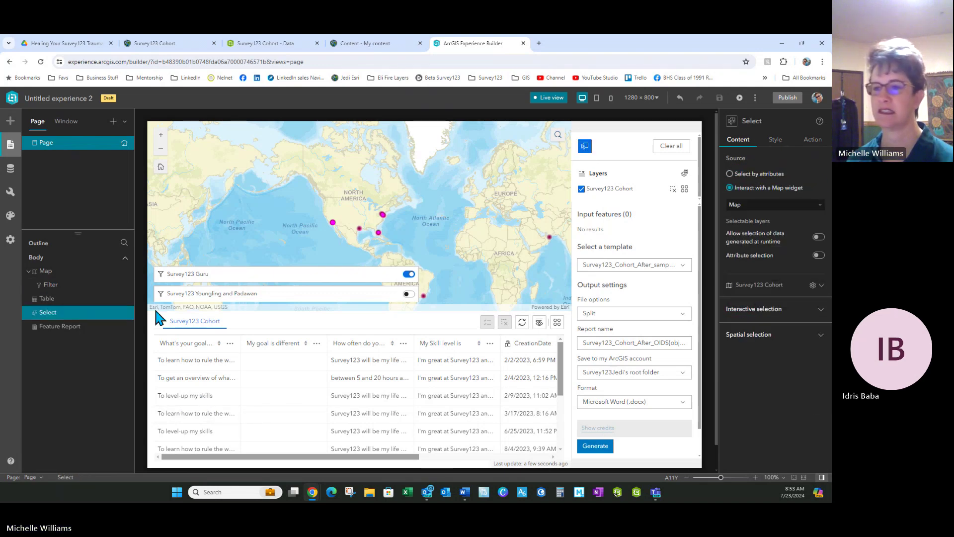
{"action": "left_click_drag", "start_coordinate": [294, 162], "coordinate": [496, 315]}
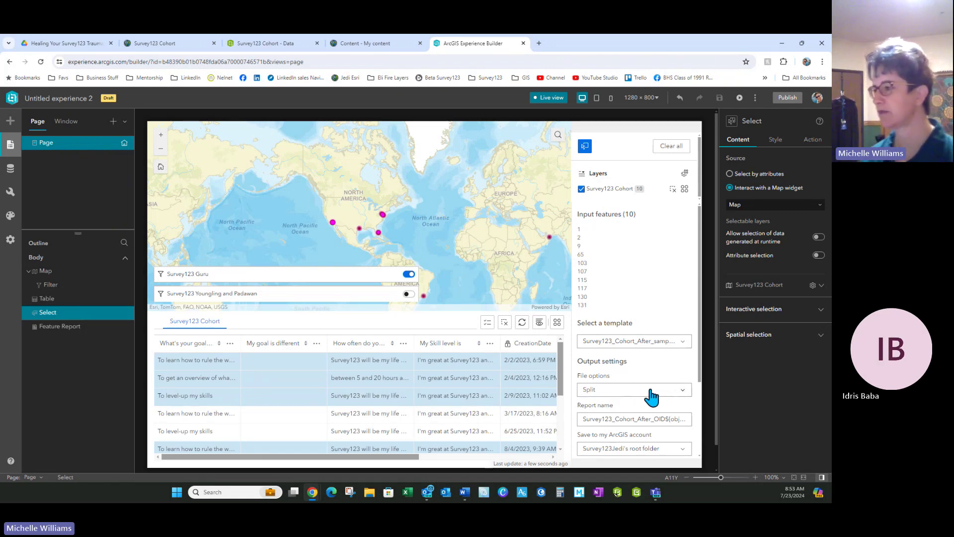
Step: Generate split Microsoft Word (.docx) reports for the selected features with the sample individual template
{"action": "scroll", "coordinate": [646, 392], "scroll_direction": "down", "scroll_amount": 3}
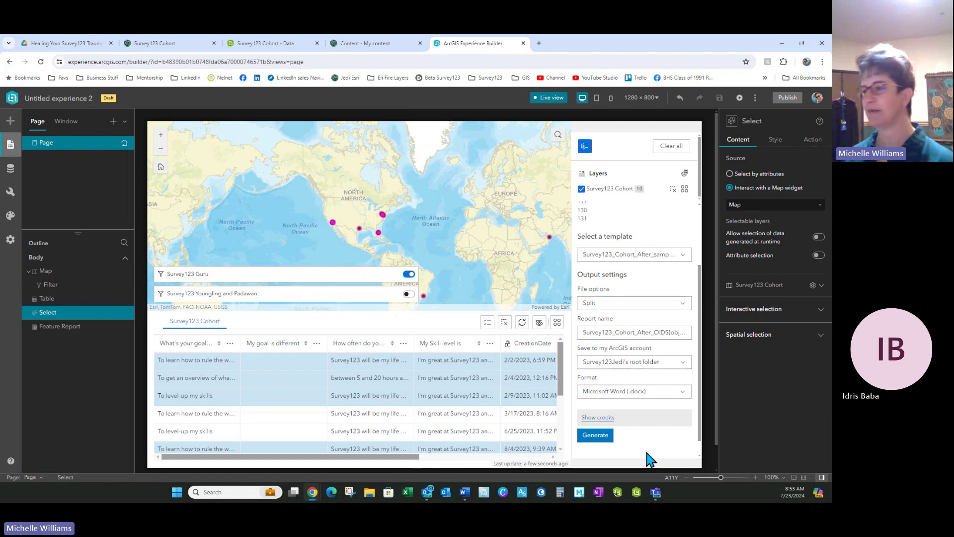
{"action": "left_click", "coordinate": [596, 436]}
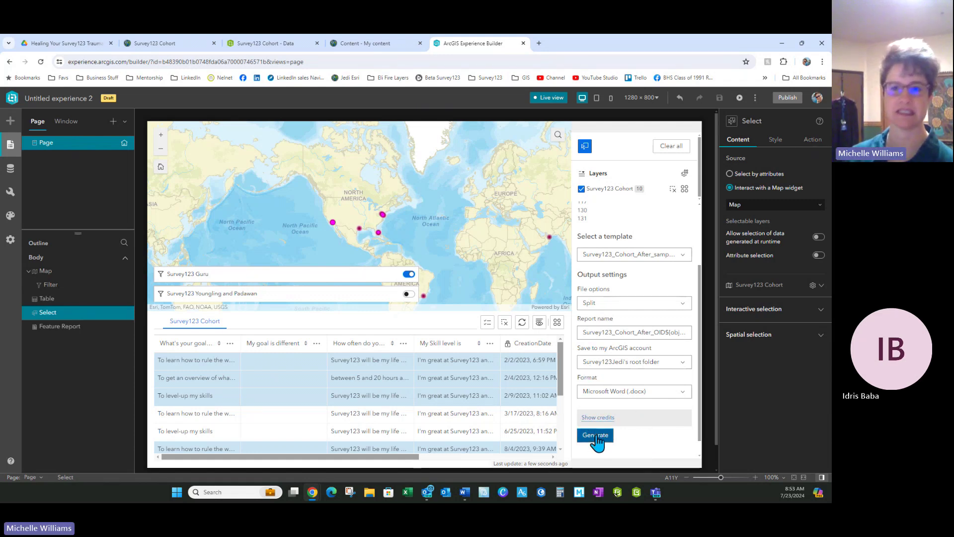
{"action": "left_click", "coordinate": [596, 436]}
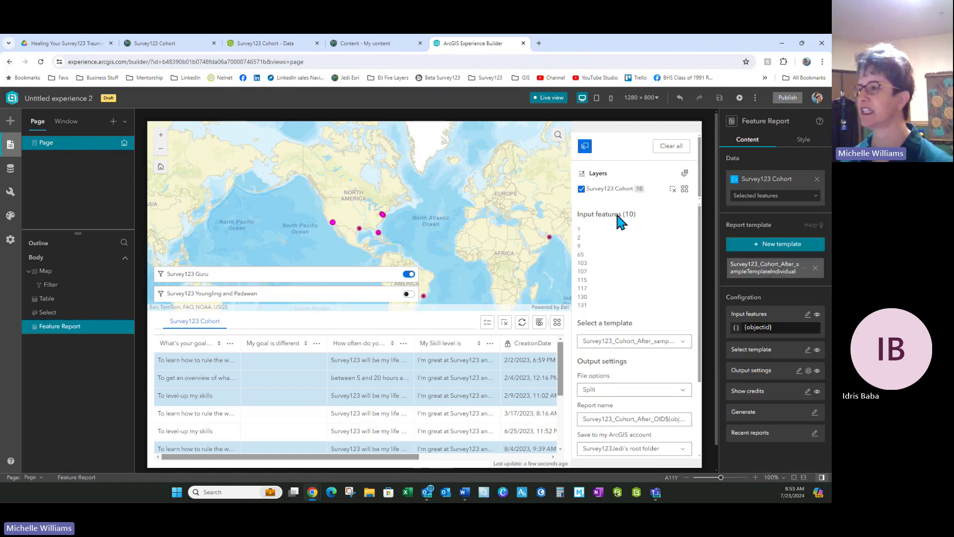
{"action": "scroll", "coordinate": [634, 319], "scroll_direction": "down", "scroll_amount": 3}
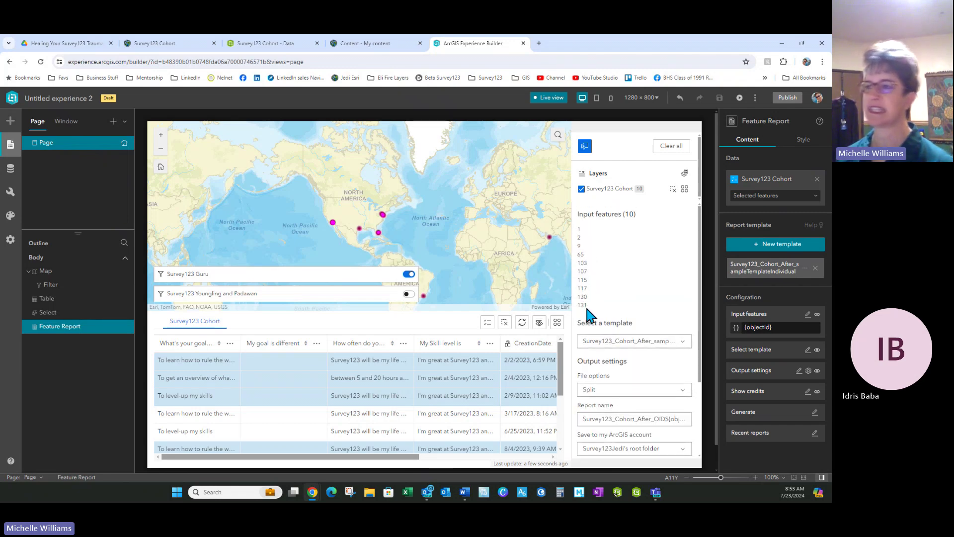
Step: Download the finished report package from the recent reports and open the downloaded zip file
{"action": "scroll", "coordinate": [586, 308], "scroll_direction": "down", "scroll_amount": 3}
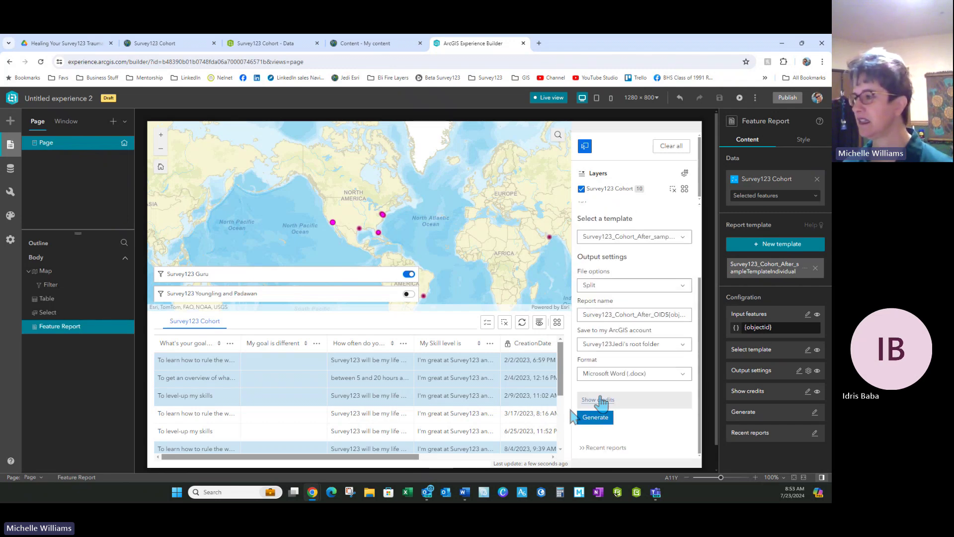
{"action": "left_click", "coordinate": [591, 448]}
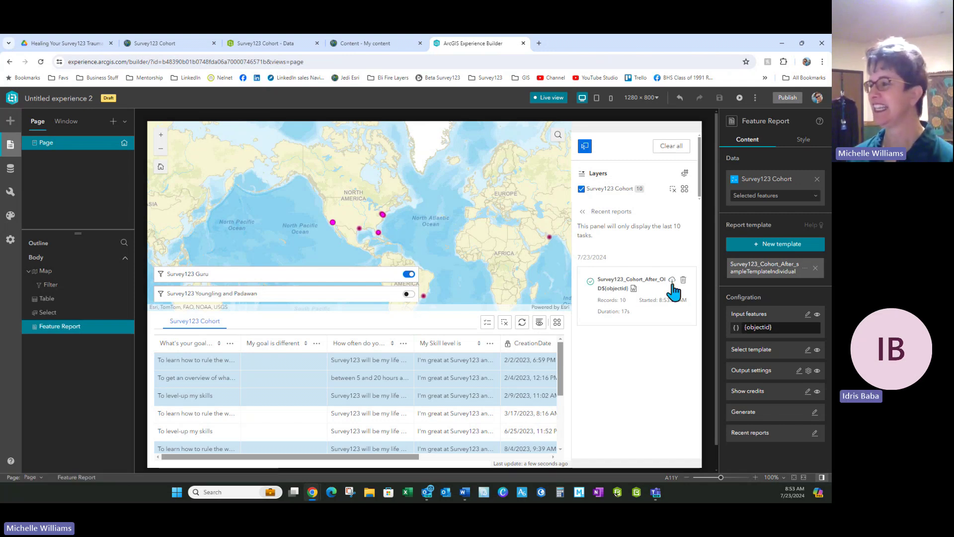
{"action": "left_click", "coordinate": [672, 281]}
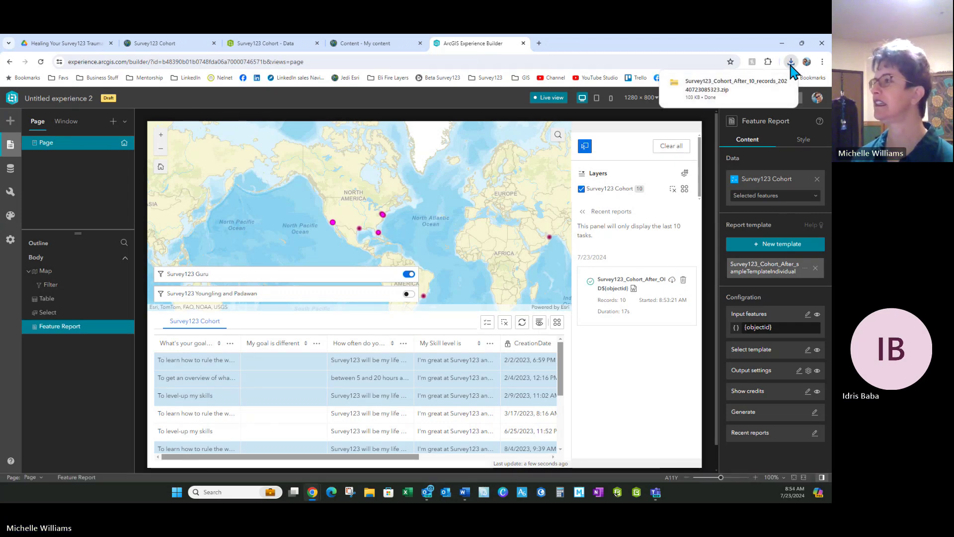
{"action": "left_click", "coordinate": [705, 89]}
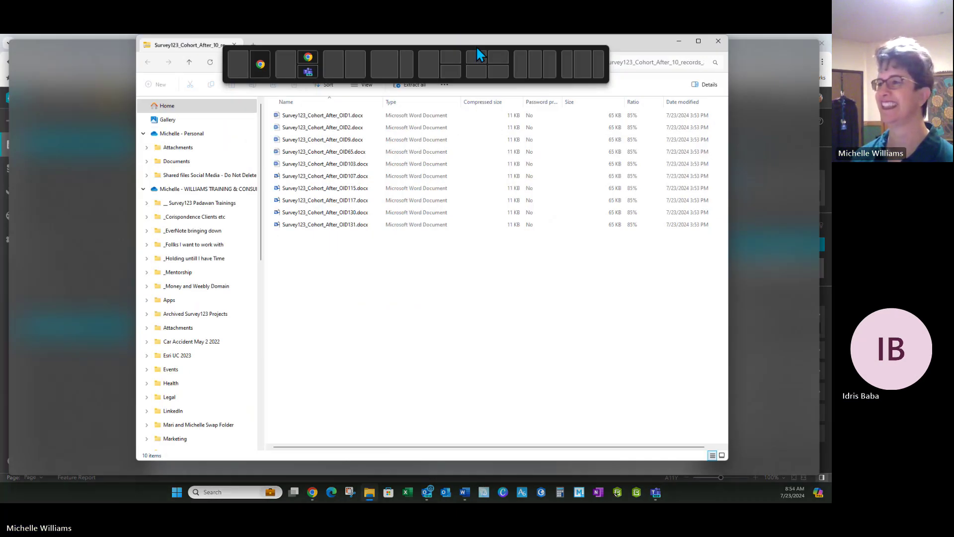
{"action": "left_click_drag", "start_coordinate": [476, 46], "coordinate": [536, 111]}
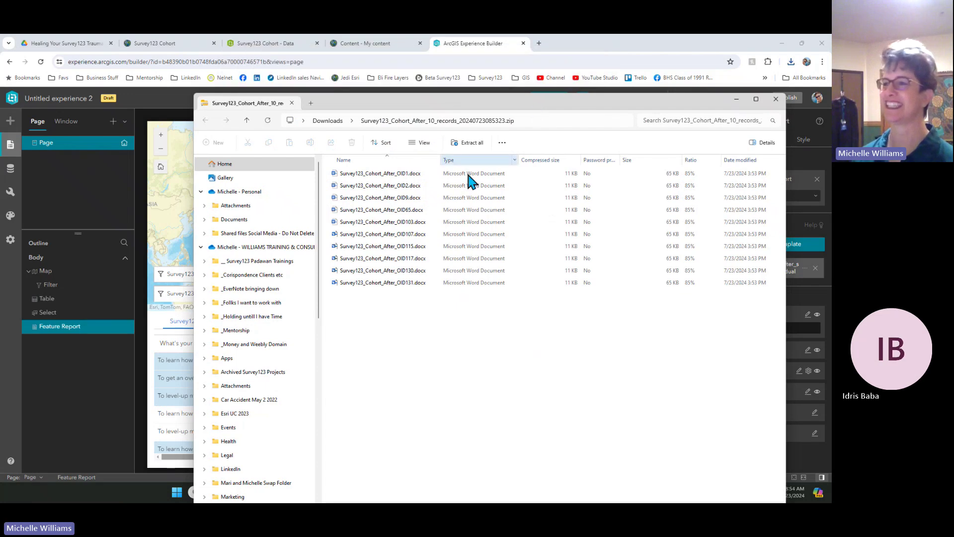
Step: Open Survey123_Cohort_After_OID1.docx in Word, look through its answers from start to end, and close it
{"action": "double_click", "coordinate": [381, 174]}
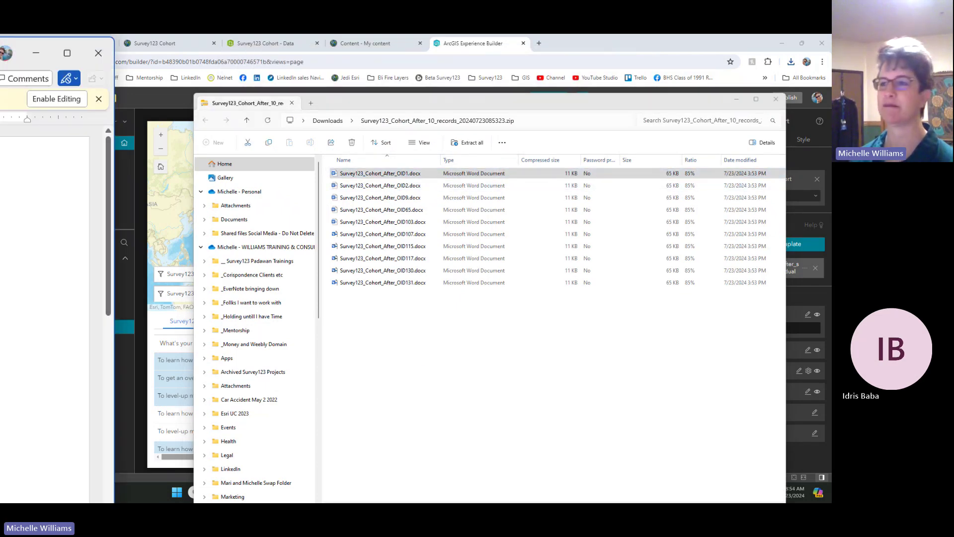
{"action": "scroll", "coordinate": [590, 319], "scroll_direction": "down", "scroll_amount": 10}
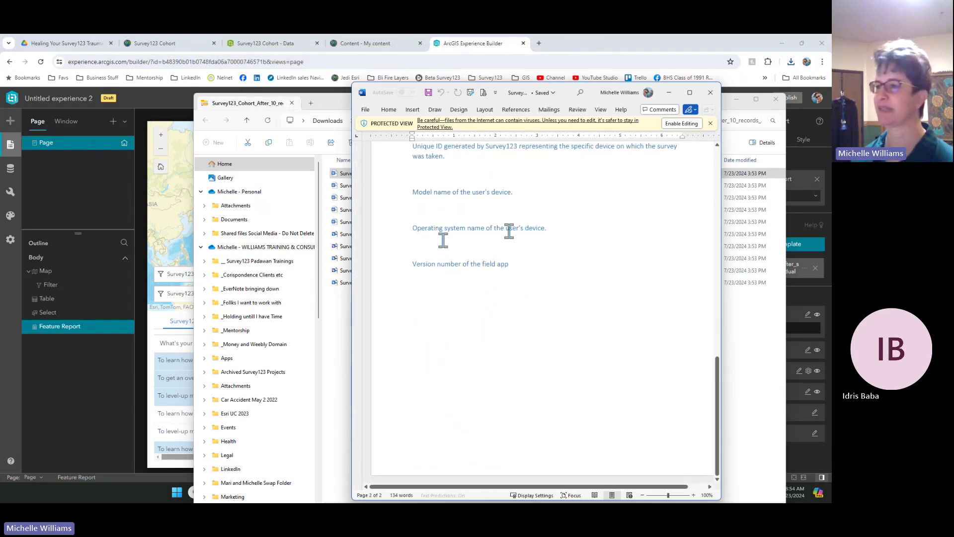
{"action": "scroll", "coordinate": [520, 257], "scroll_direction": "up", "scroll_amount": 6}
{"action": "scroll", "coordinate": [518, 255], "scroll_direction": "up", "scroll_amount": 8}
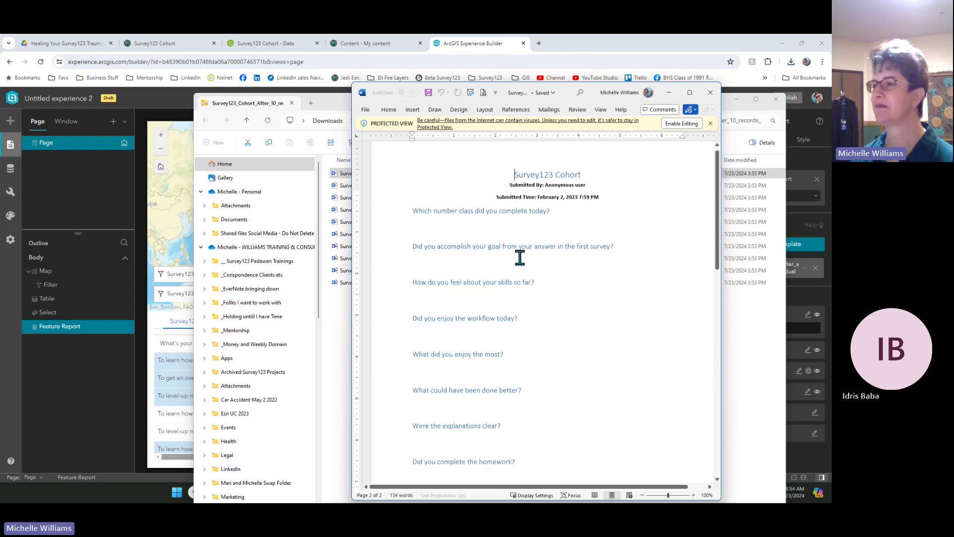
{"action": "left_click", "coordinate": [709, 93]}
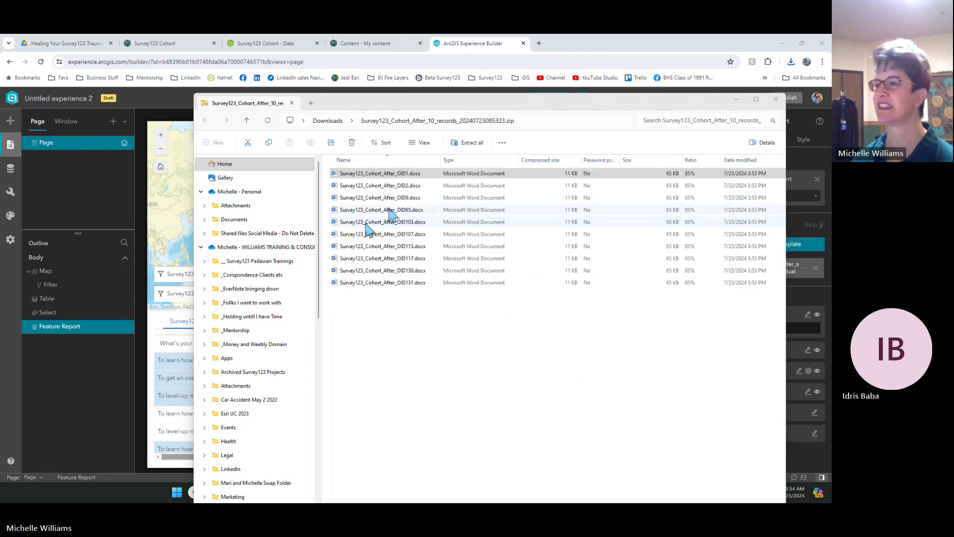
Step: Open Survey123_Cohort_After_OID65.docx, examine the field app version number and the survey answers, and close the document
{"action": "double_click", "coordinate": [392, 212]}
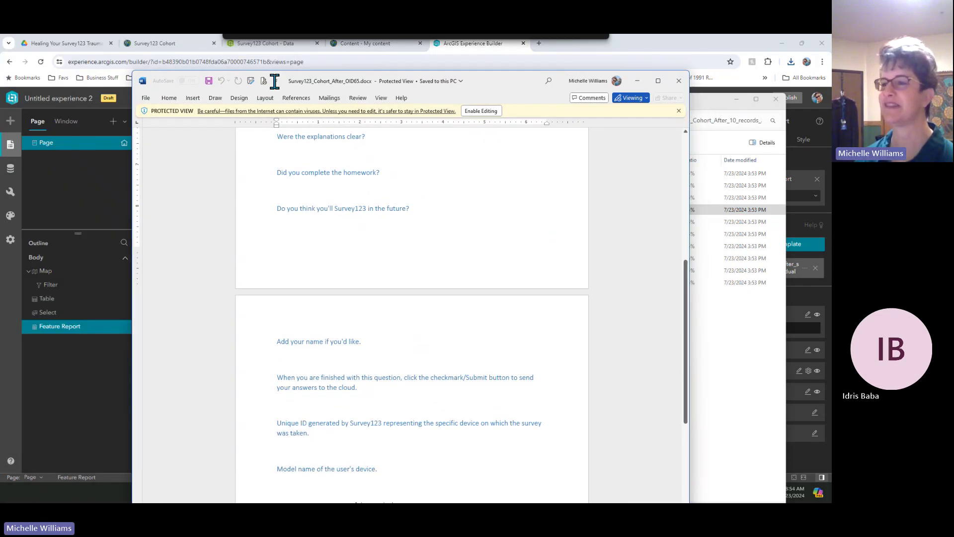
{"action": "scroll", "coordinate": [353, 409], "scroll_direction": "down", "scroll_amount": 3}
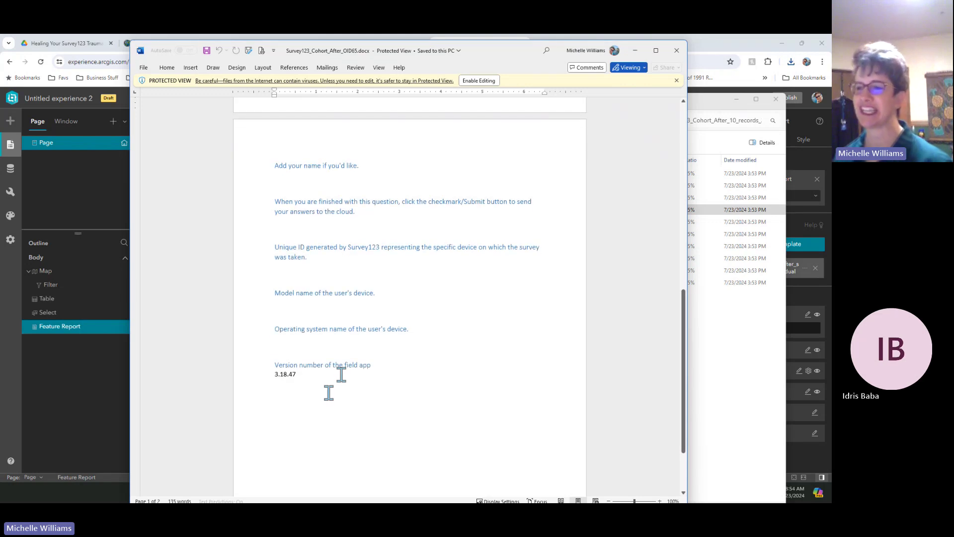
{"action": "left_click_drag", "start_coordinate": [297, 376], "coordinate": [267, 377]}
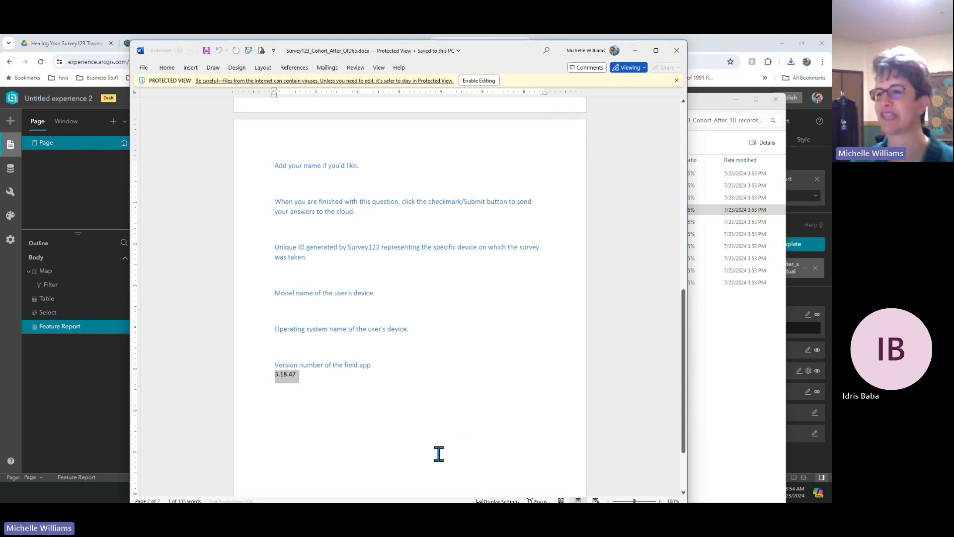
{"action": "scroll", "coordinate": [408, 365], "scroll_direction": "up", "scroll_amount": 10}
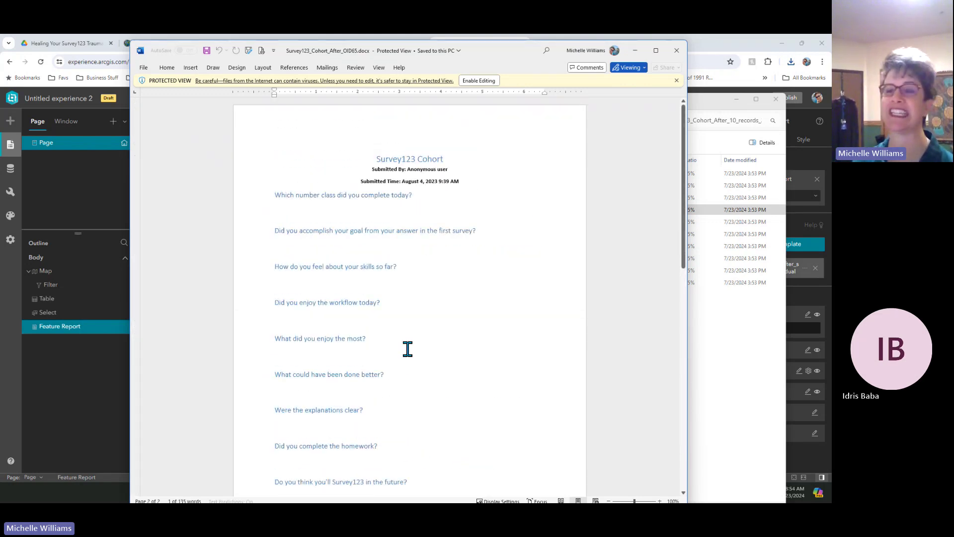
{"action": "left_click", "coordinate": [217, 248]}
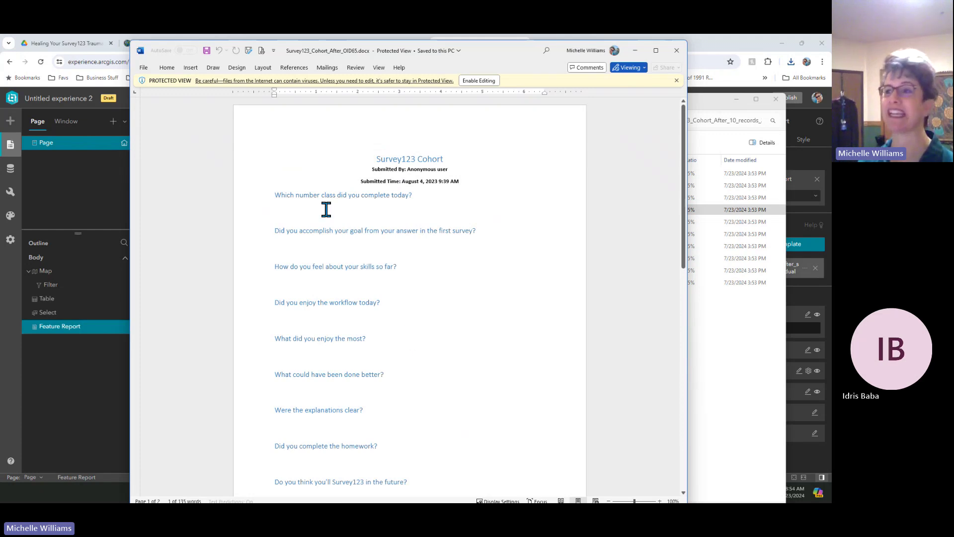
{"action": "left_click", "coordinate": [677, 51]}
{"action": "left_click", "coordinate": [515, 386]}
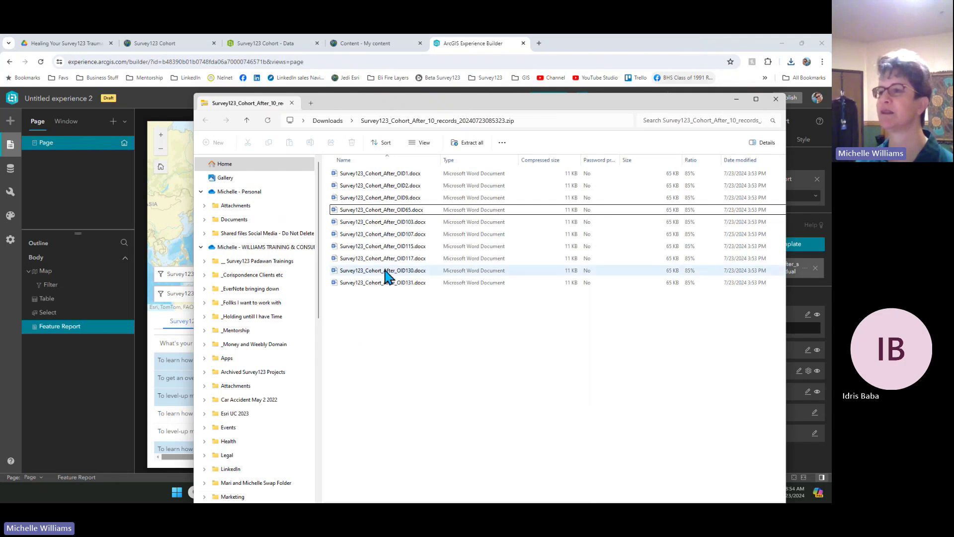
Step: Open Survey123_Cohort_After_OID131.docx, check its last page, then close the document and the zip folder to return to the experience
{"action": "double_click", "coordinate": [382, 283]}
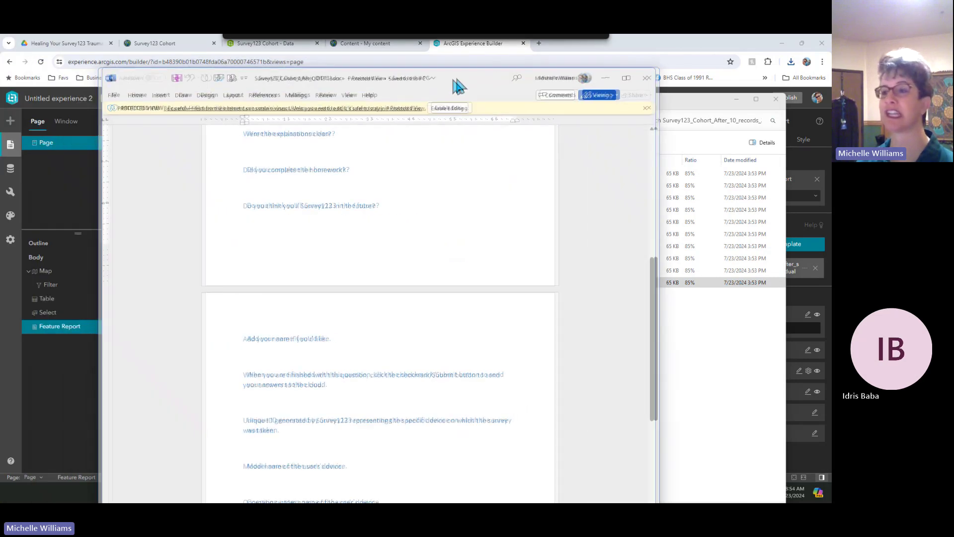
{"action": "scroll", "coordinate": [343, 189], "scroll_direction": "down", "scroll_amount": 5}
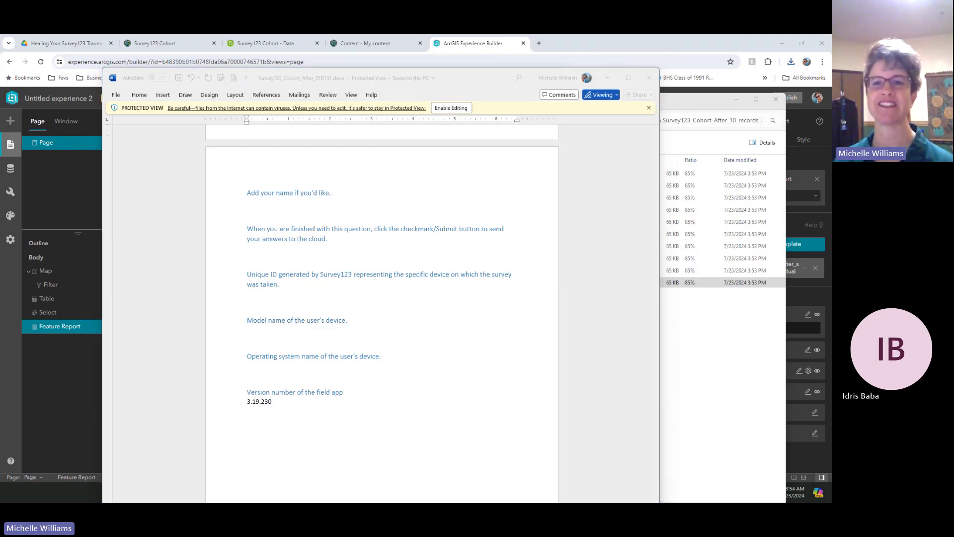
{"action": "left_click", "coordinate": [340, 266]}
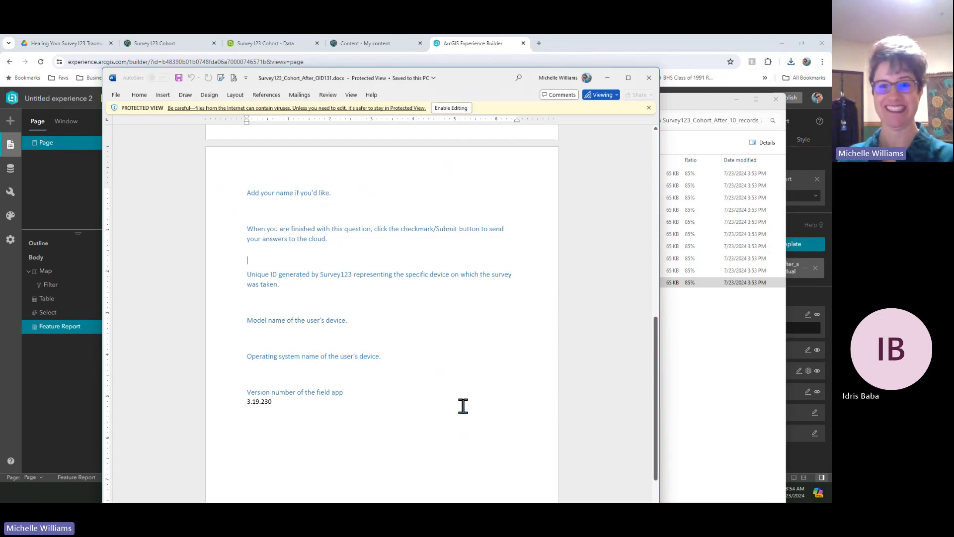
{"action": "left_click", "coordinate": [648, 77]}
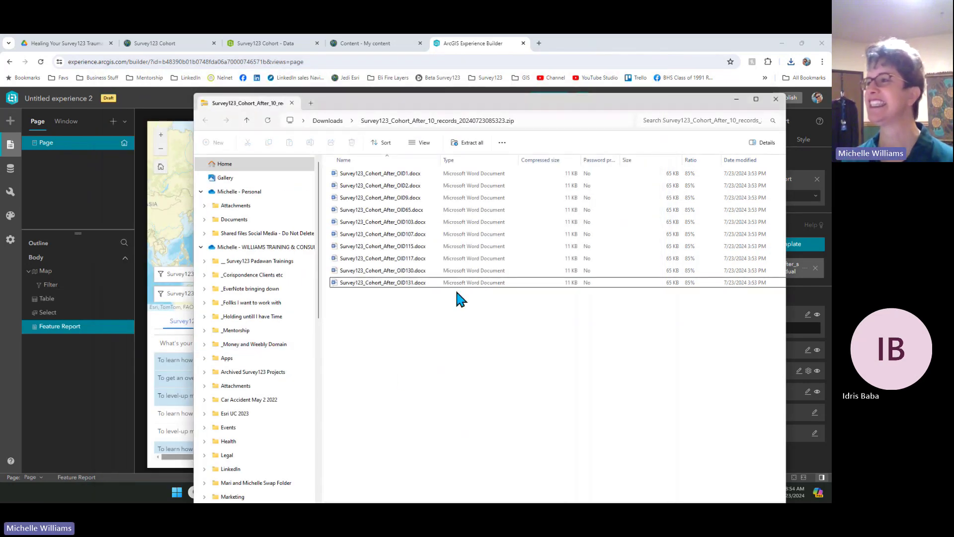
{"action": "left_click", "coordinate": [776, 99]}
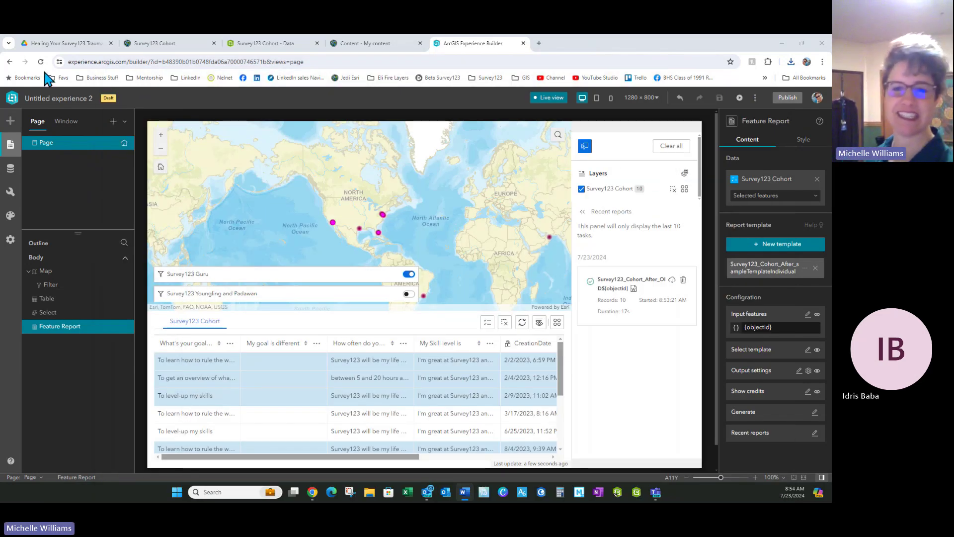